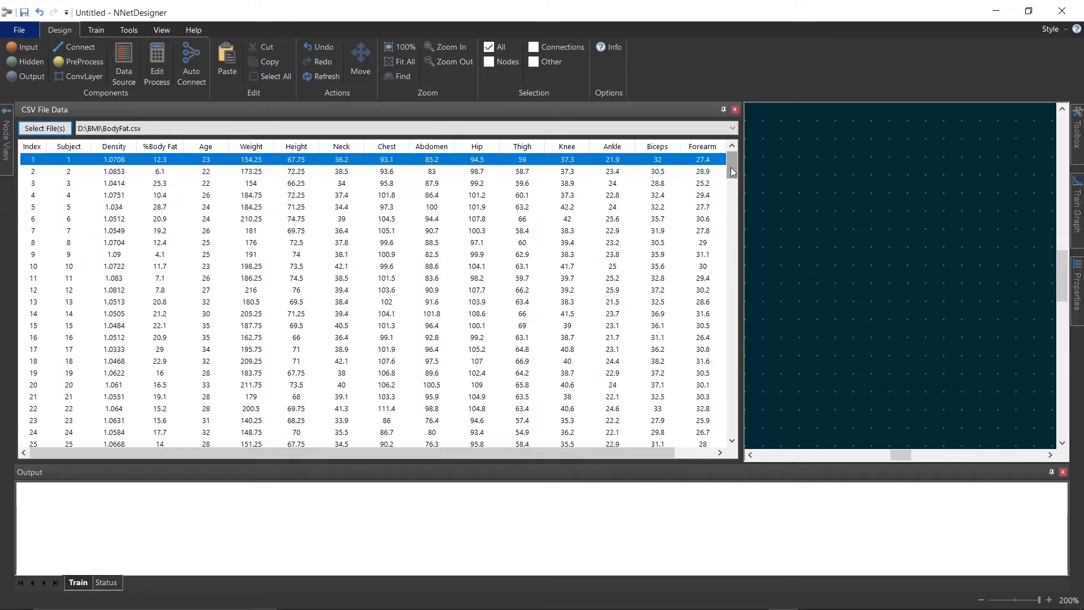
Scroll through the BodyFat.csv data table, then hide the CSV data panel
drag(731, 167, 726, 432)
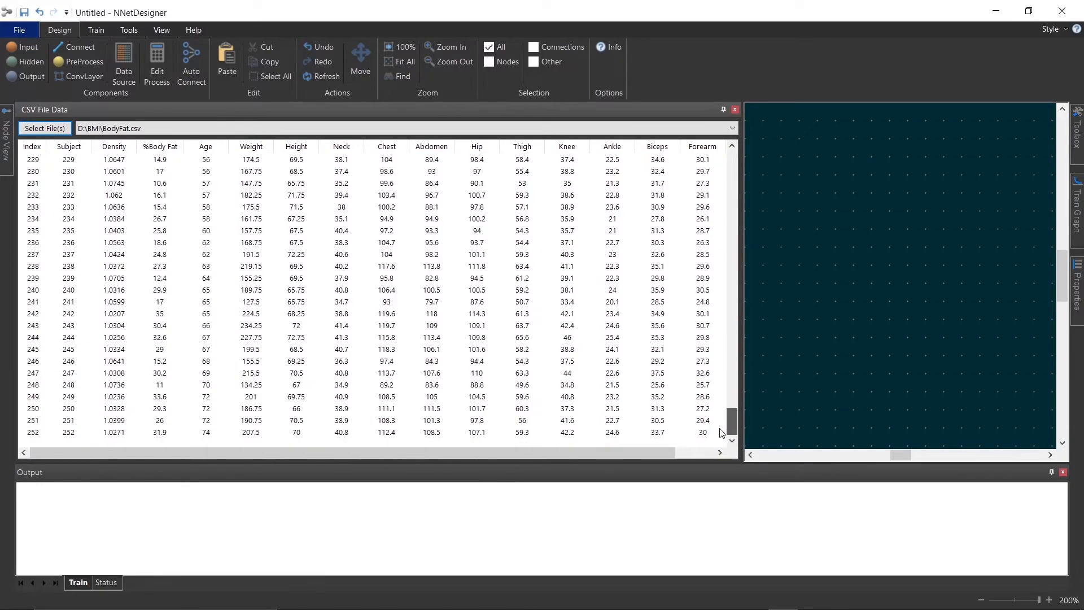
click(726, 110)
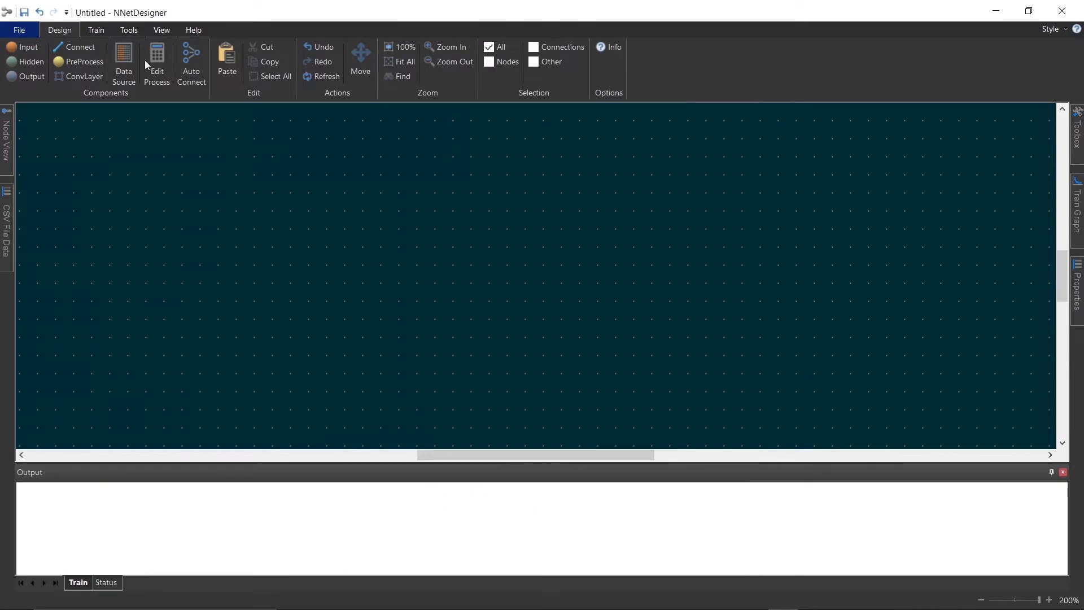
Place four input nodes in a vertical column on the design canvas
click(22, 47)
click(416, 211)
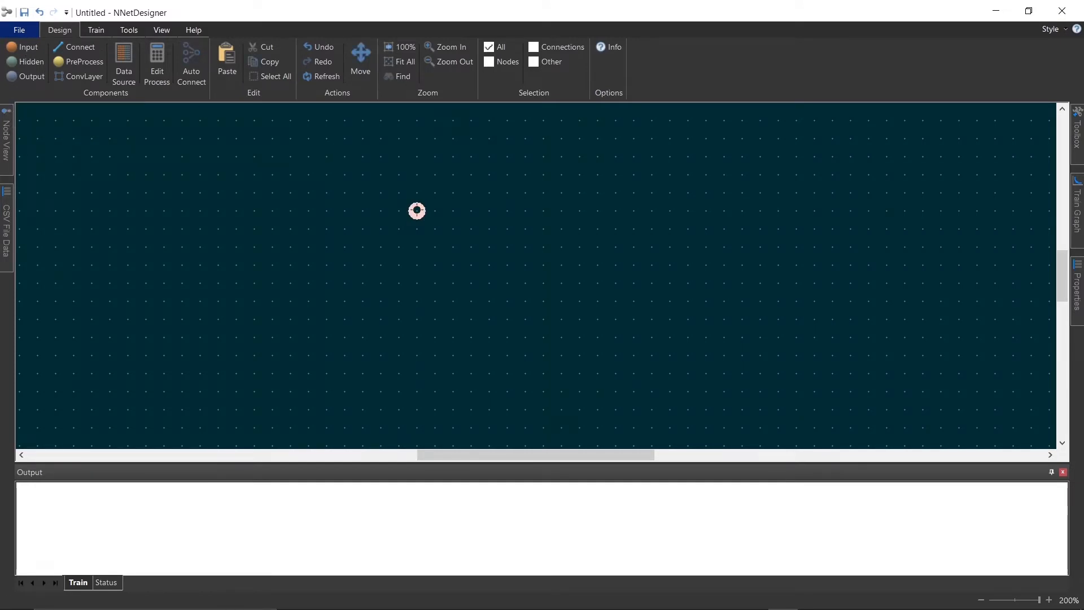
click(417, 238)
click(417, 265)
click(418, 291)
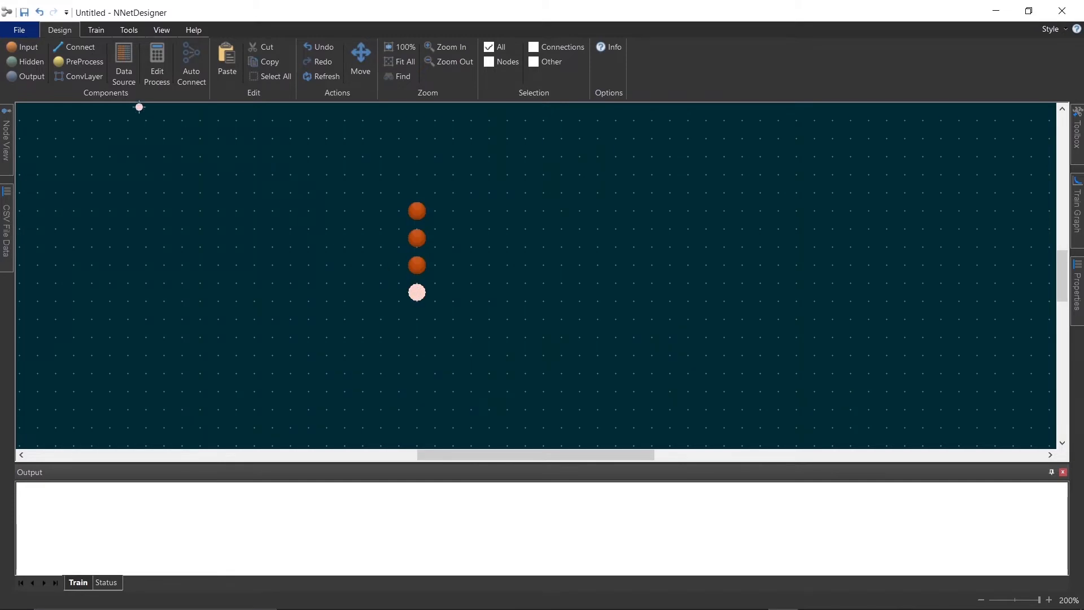
key(Escape)
Place four preprocess nodes in a column just to the right of the input nodes
click(89, 64)
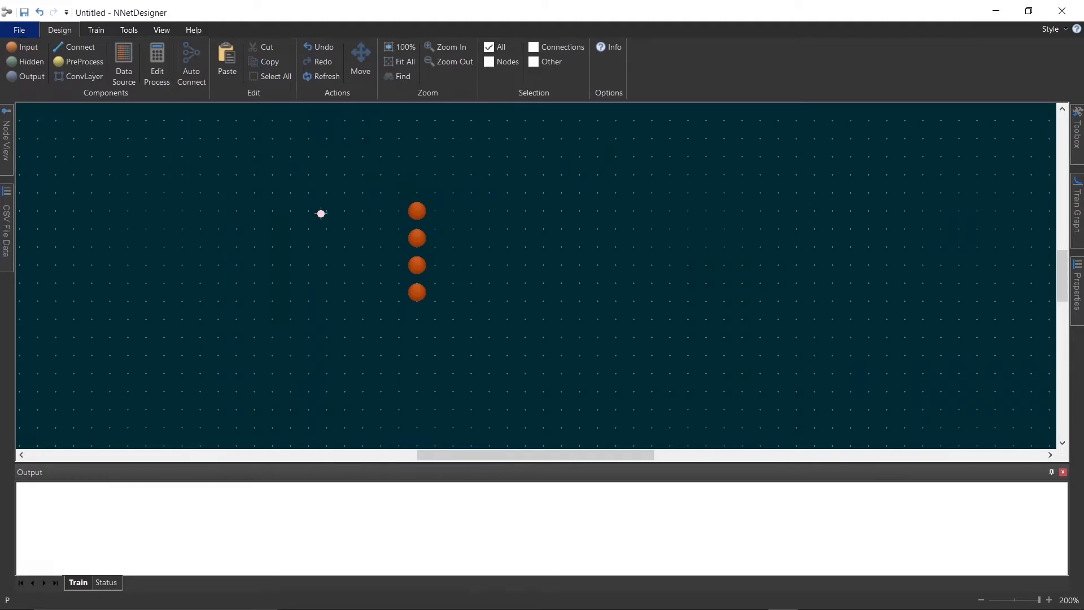
click(452, 211)
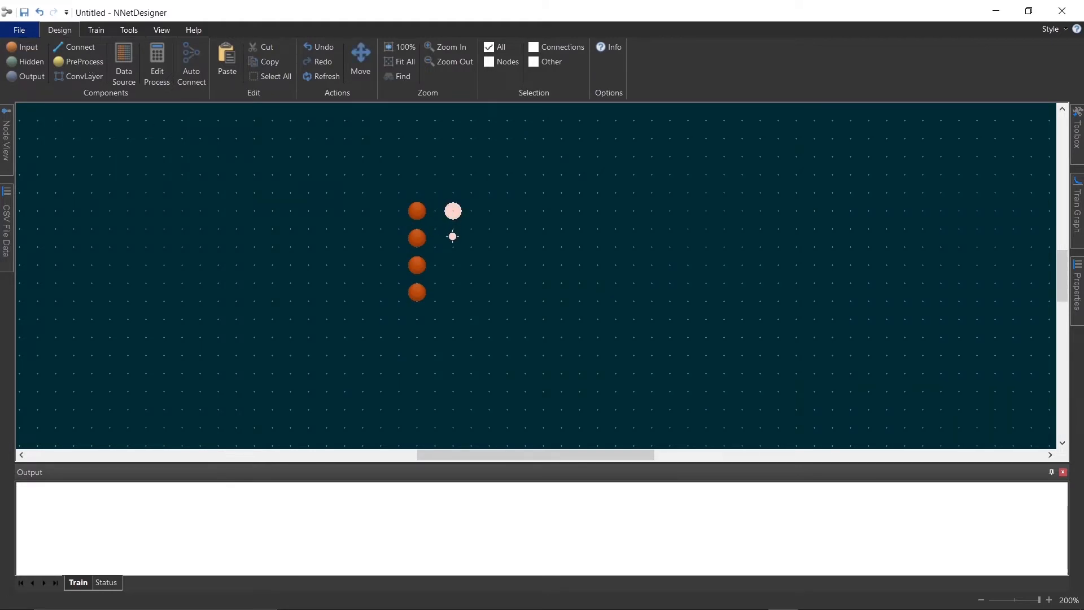
click(452, 237)
click(452, 264)
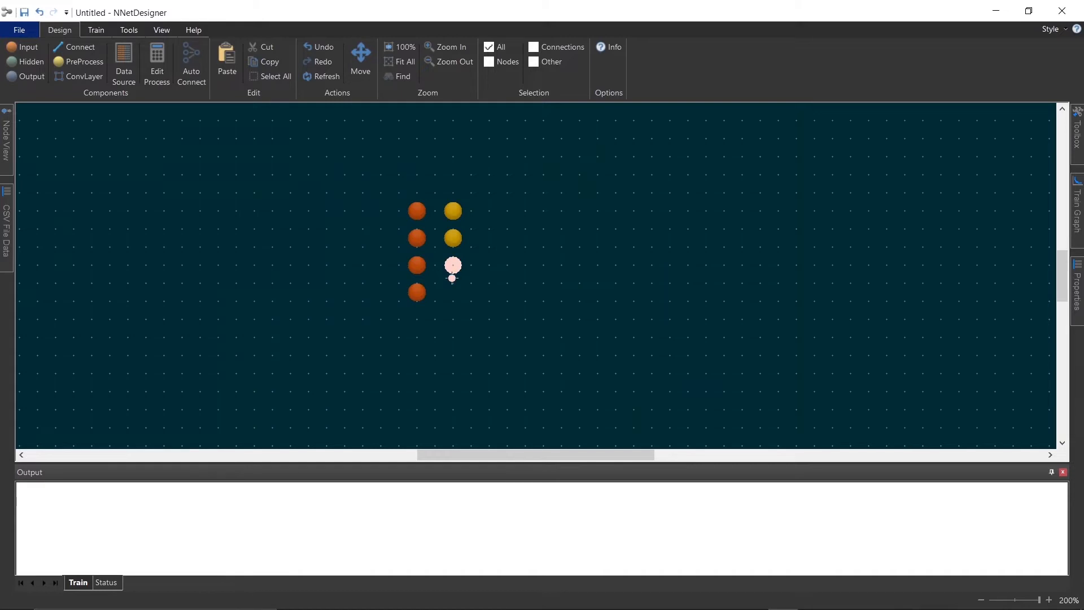
click(453, 292)
key(Escape)
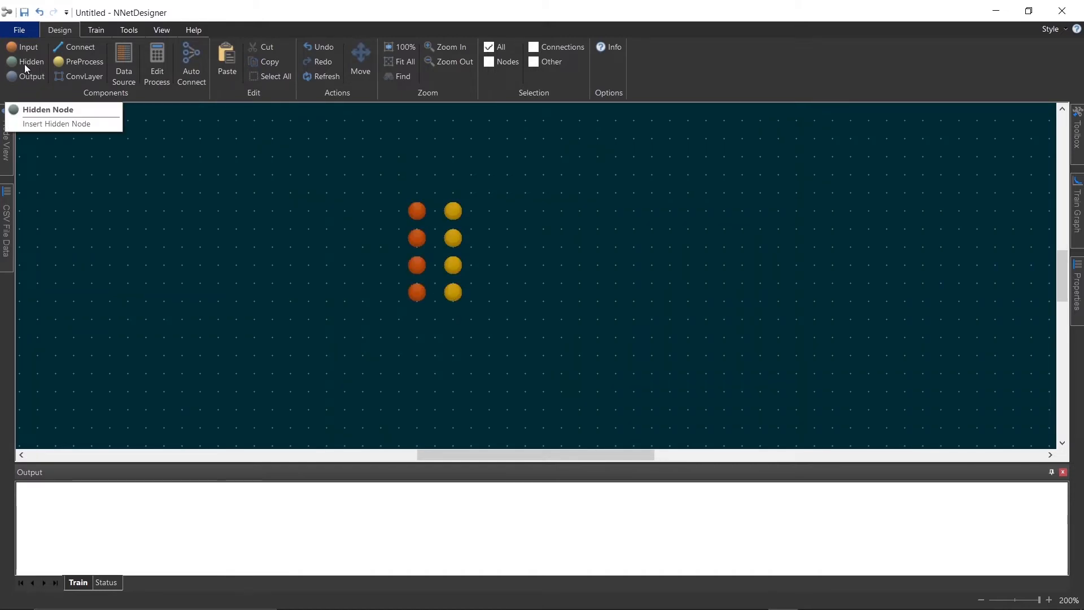
Place six hidden nodes in a column to the right of the preprocess nodes
click(103, 81)
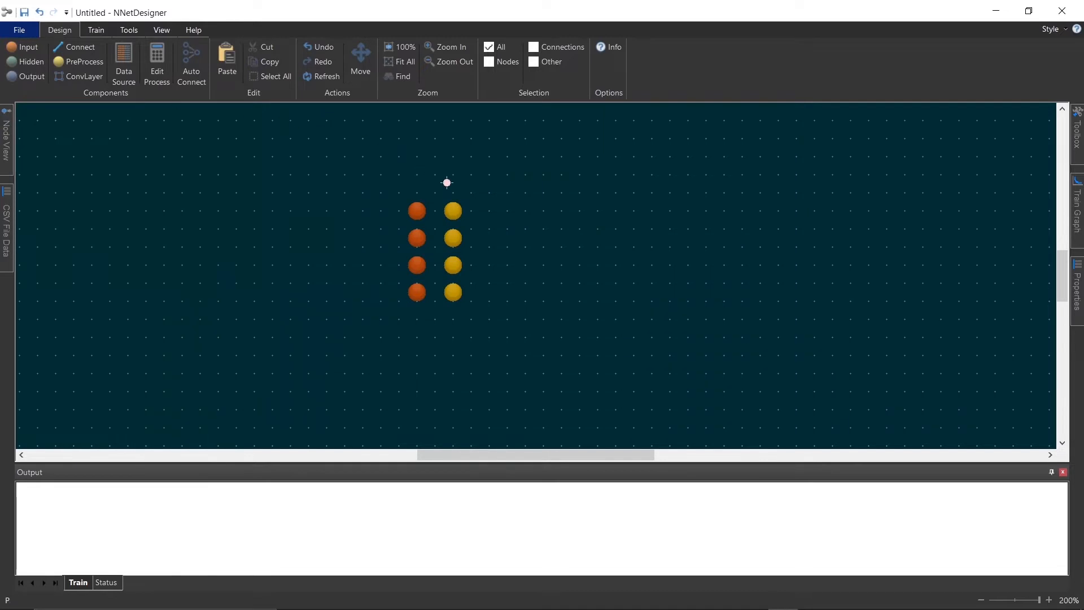
click(498, 210)
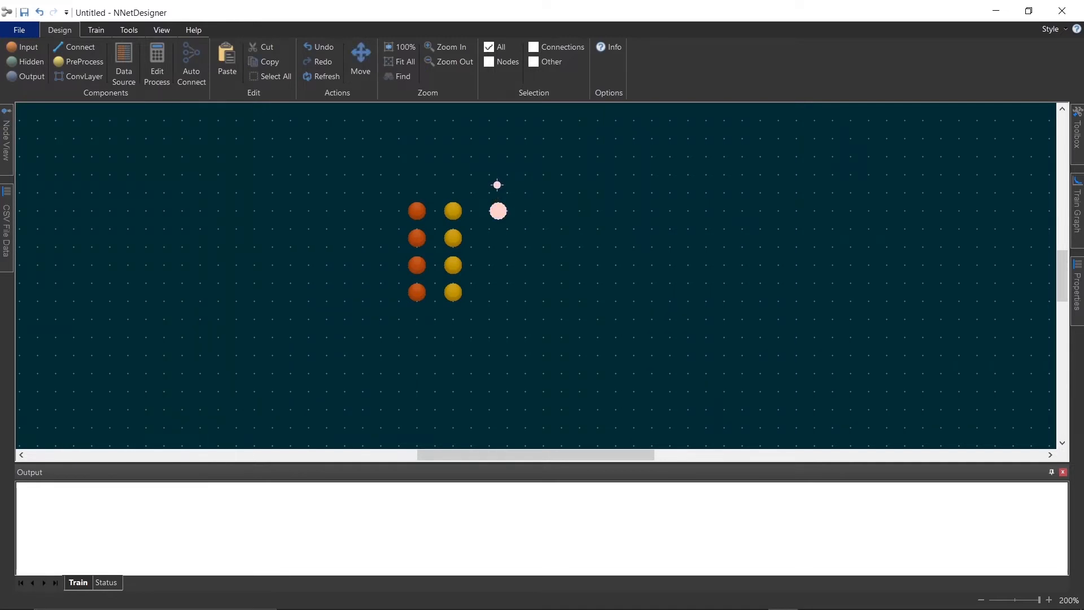
click(497, 182)
click(498, 236)
click(497, 263)
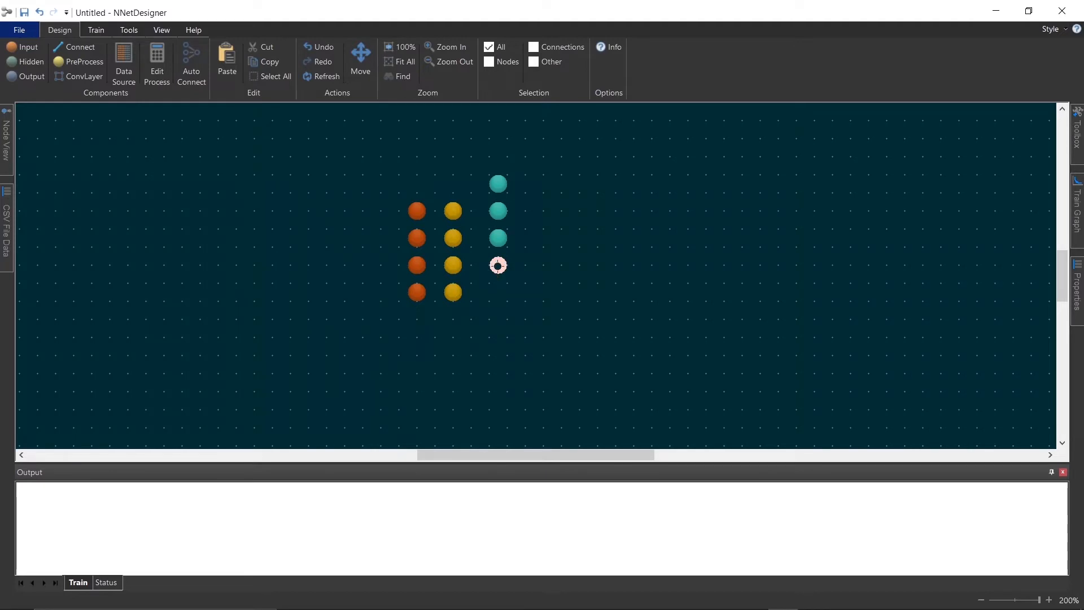
click(497, 291)
click(498, 317)
key(Escape)
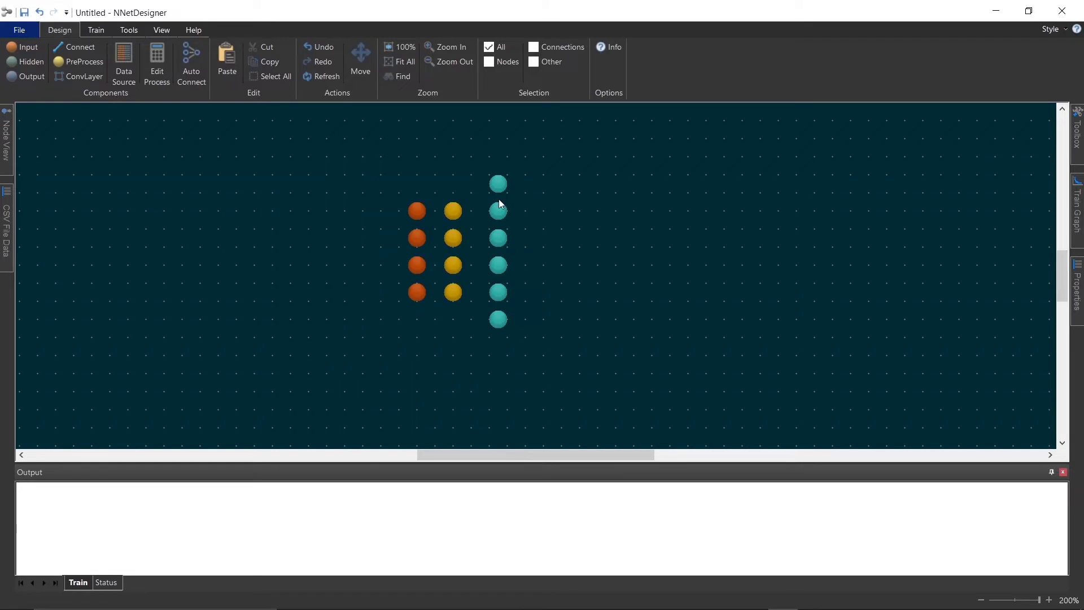
Copy the six hidden nodes and paste them as a second hidden column to their right
drag(475, 163, 523, 344)
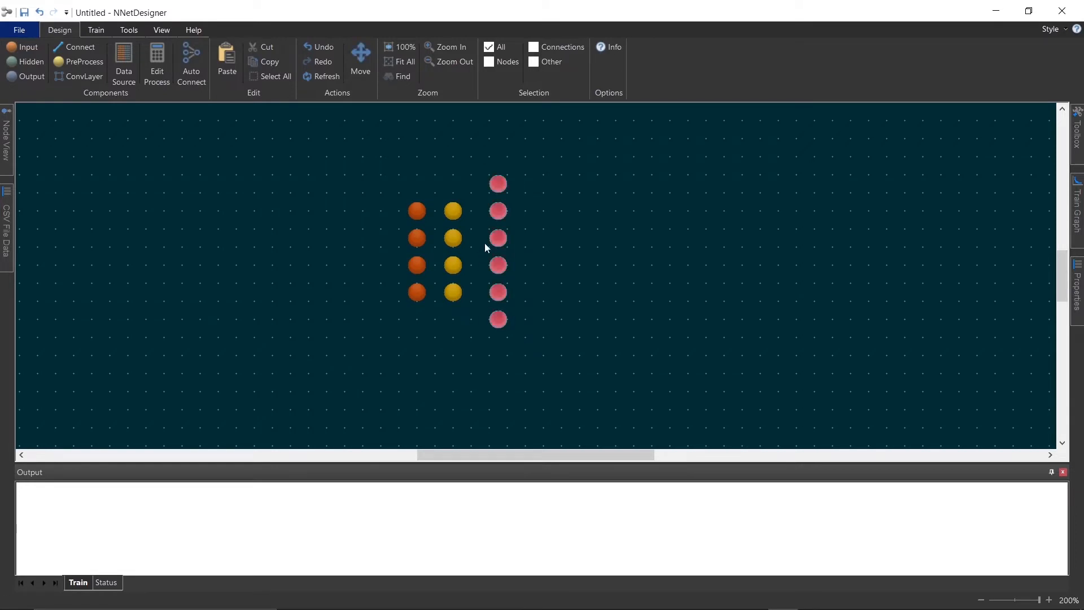
right_click(493, 239)
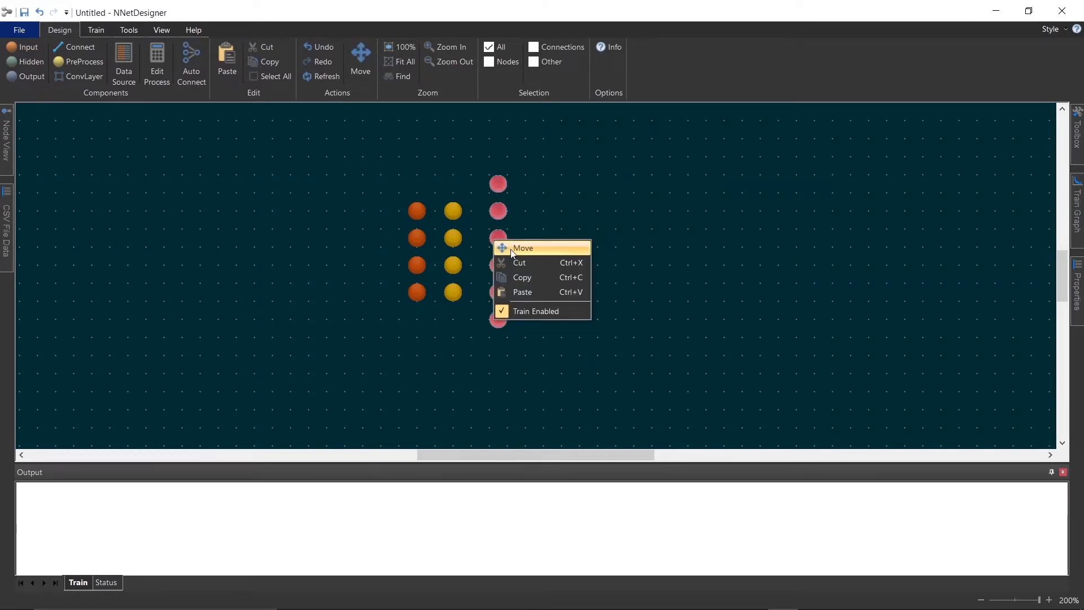
click(528, 280)
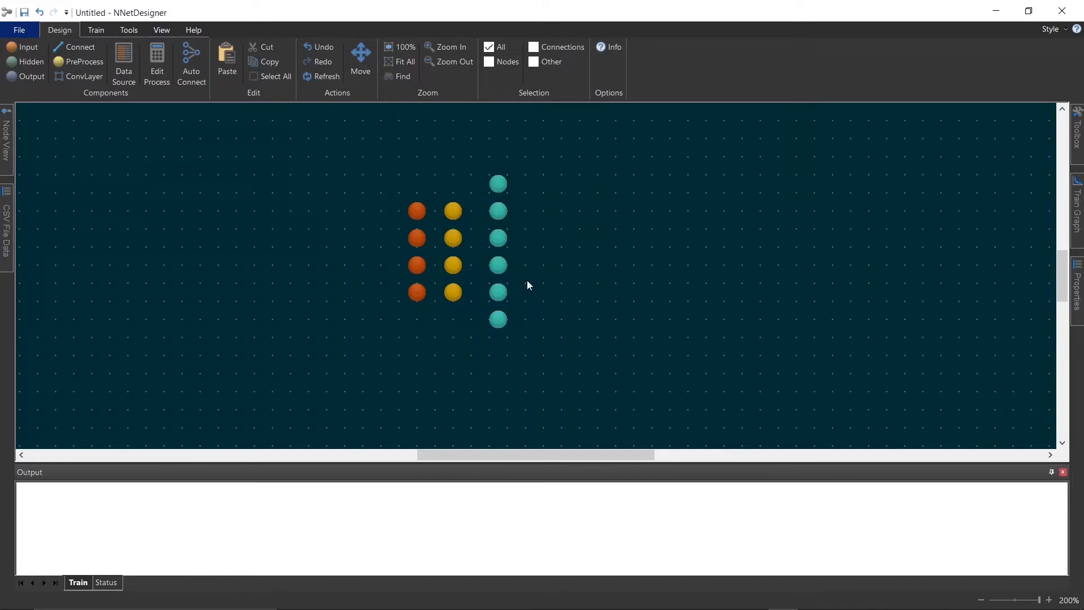
right_click(543, 252)
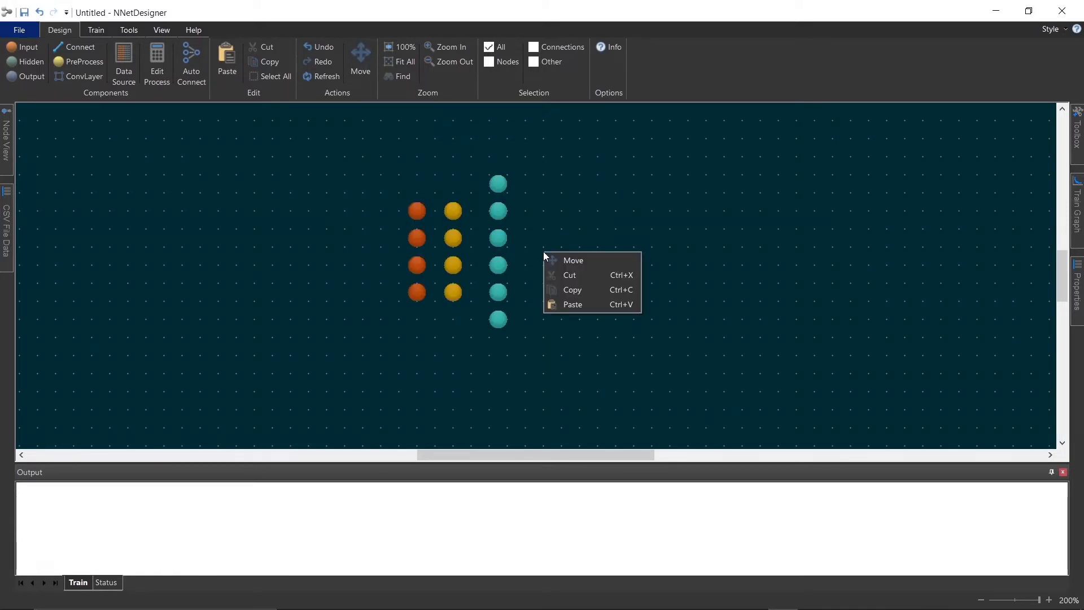
click(576, 303)
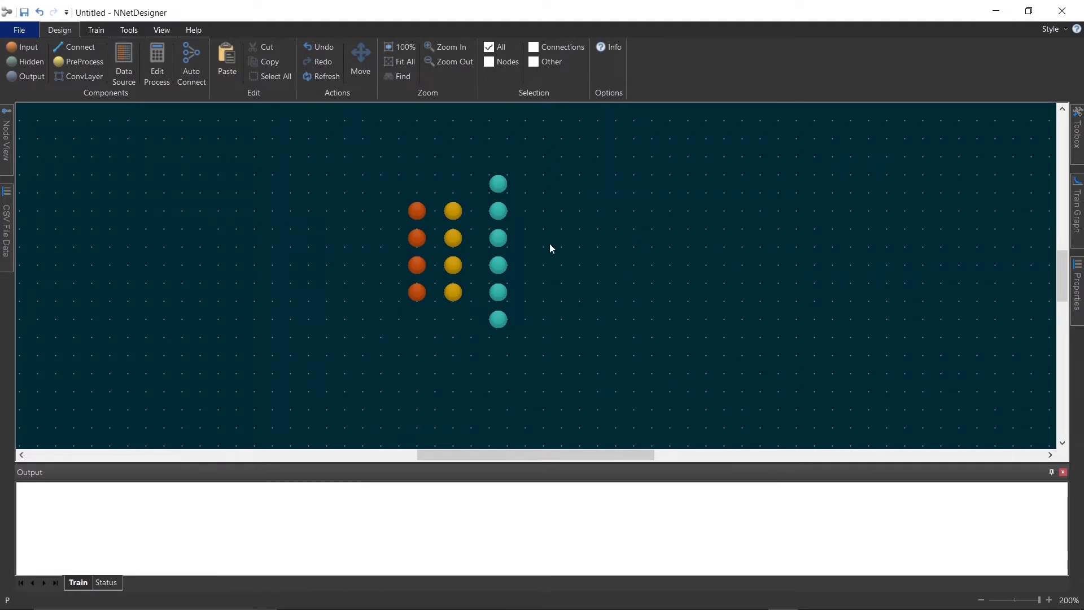
click(546, 237)
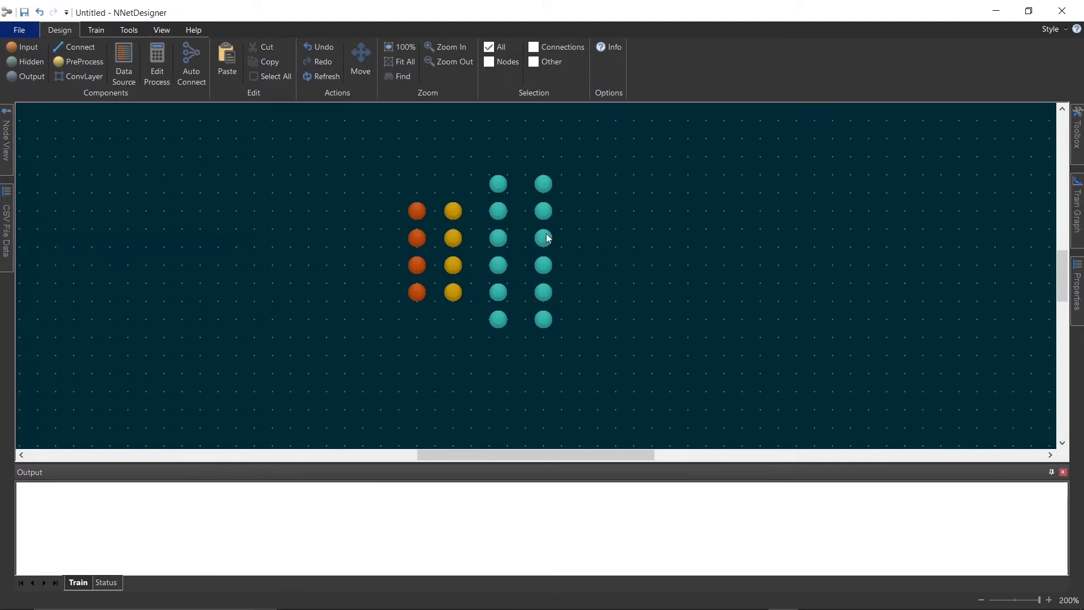
Place two output nodes to the right of the second hidden column
click(28, 76)
click(597, 238)
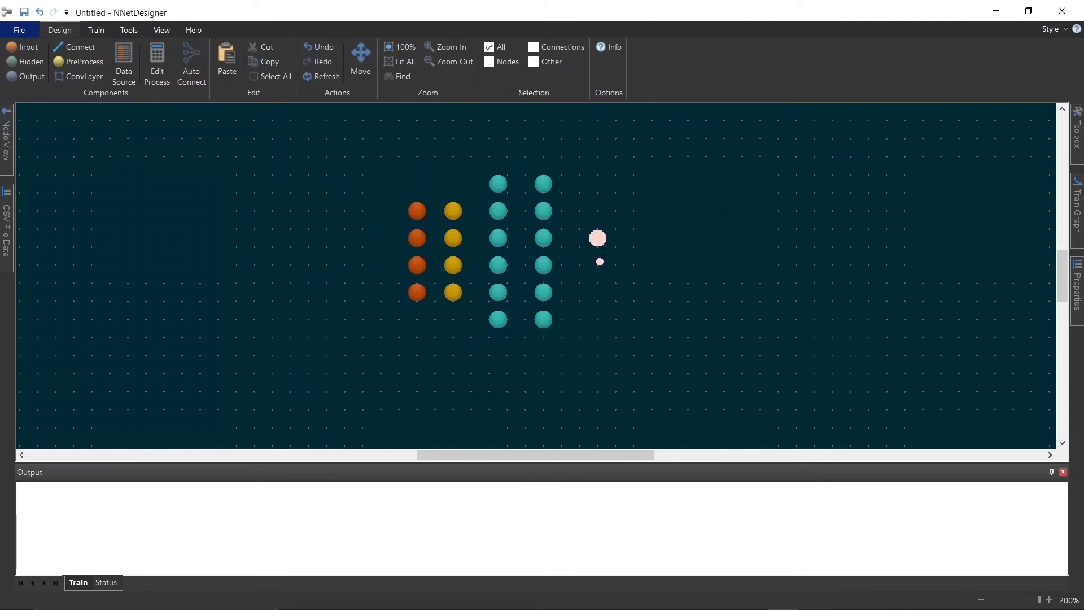
click(599, 265)
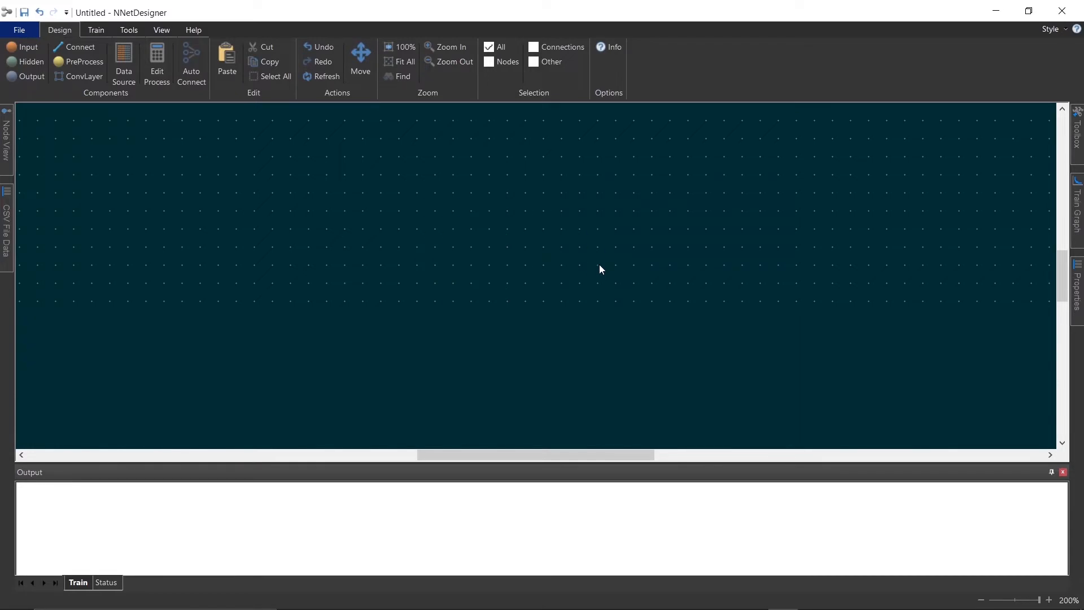
Connect each input node to the preprocess node beside it
click(80, 45)
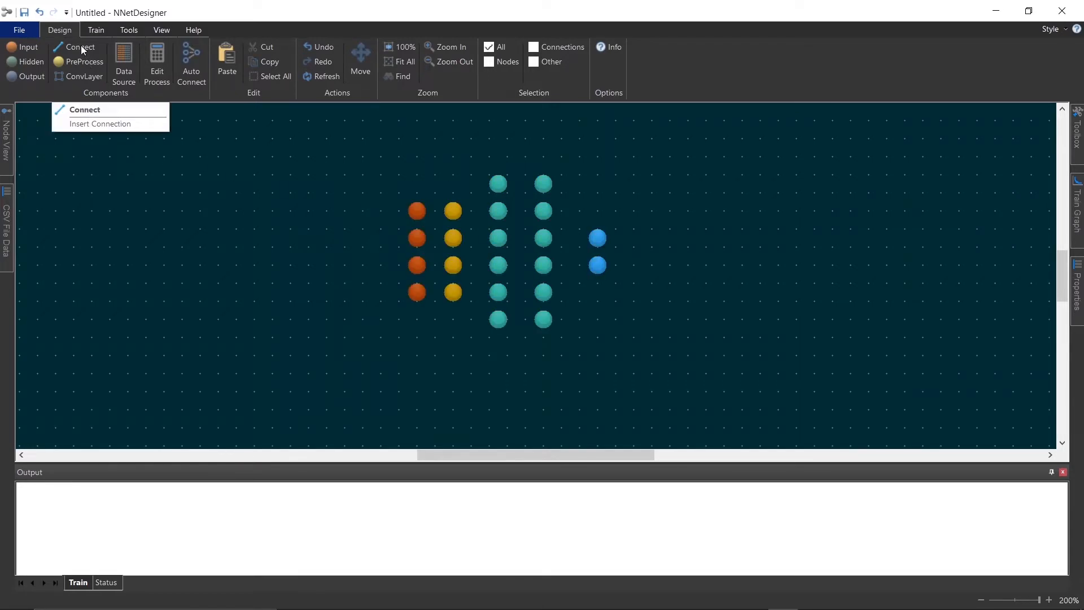
click(140, 108)
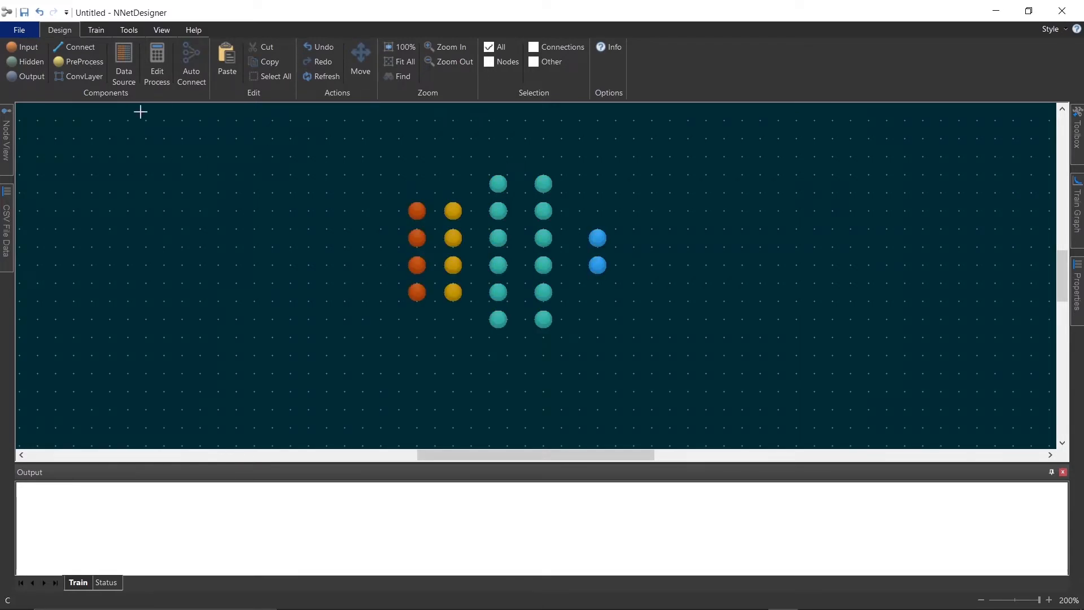
click(415, 213)
click(452, 212)
click(417, 237)
click(454, 237)
click(417, 264)
click(452, 265)
click(416, 292)
click(453, 291)
Connect the first preprocess node to all six first-column hidden nodes and the second to the top three
click(453, 210)
click(496, 182)
click(453, 210)
click(497, 211)
click(453, 210)
click(496, 238)
click(454, 210)
click(496, 264)
click(454, 210)
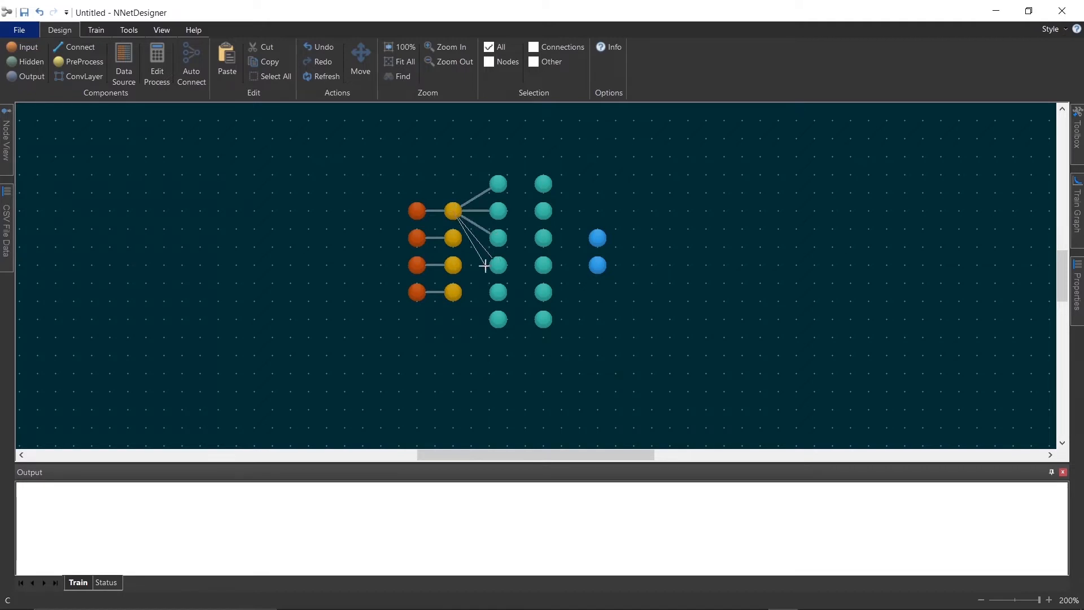
click(497, 291)
click(453, 210)
click(496, 317)
click(455, 236)
click(496, 185)
click(454, 233)
click(494, 210)
click(455, 237)
click(497, 238)
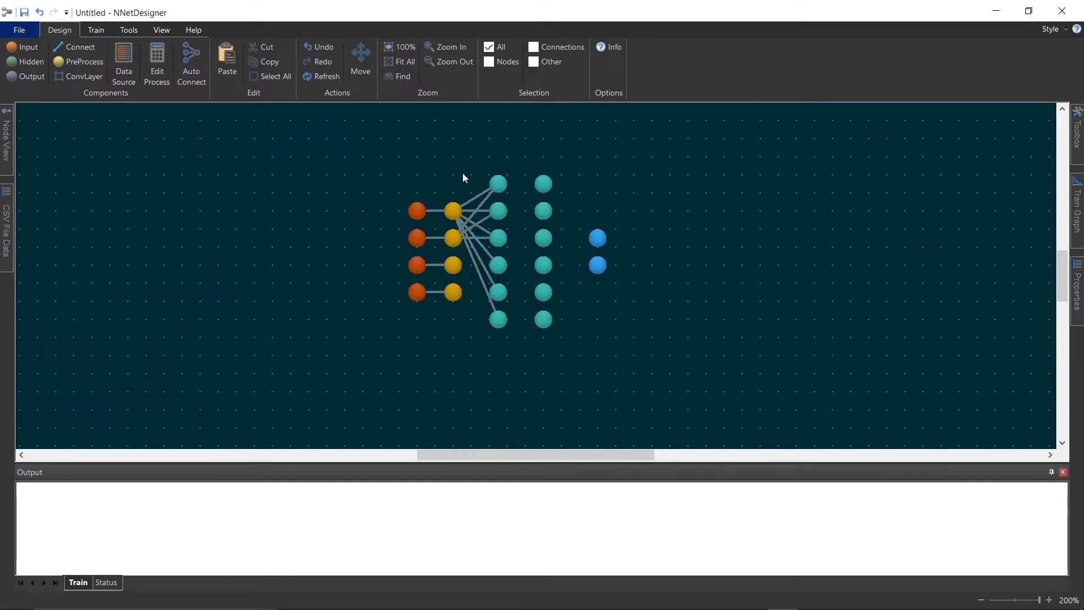
Select the preprocess, hidden and output nodes and auto-connect them layer to layer
drag(446, 163, 610, 341)
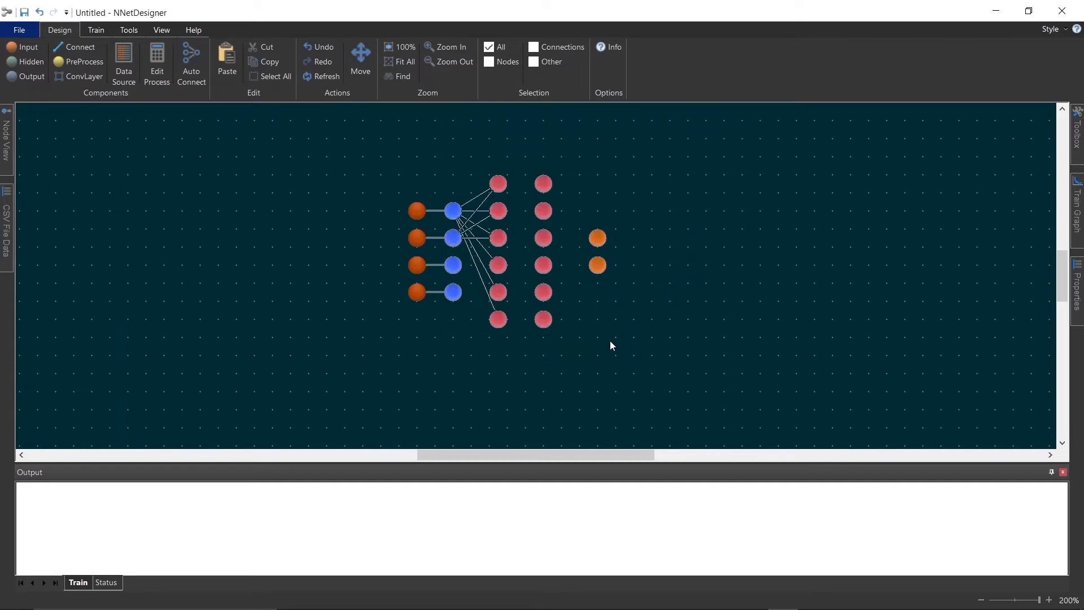
click(194, 58)
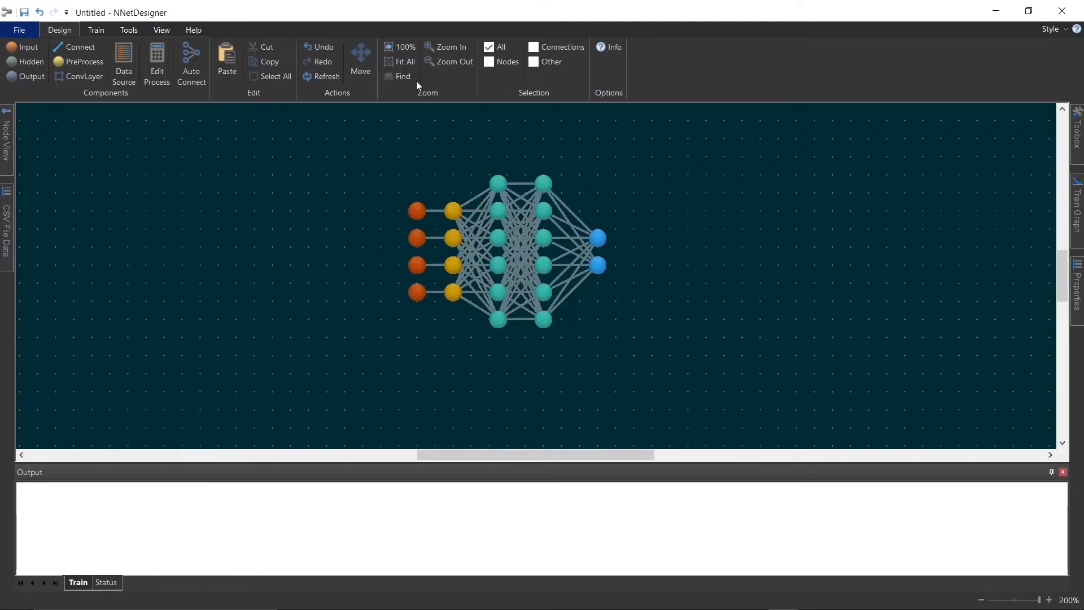
Fit the whole network in view and pin the Properties panel open
click(406, 62)
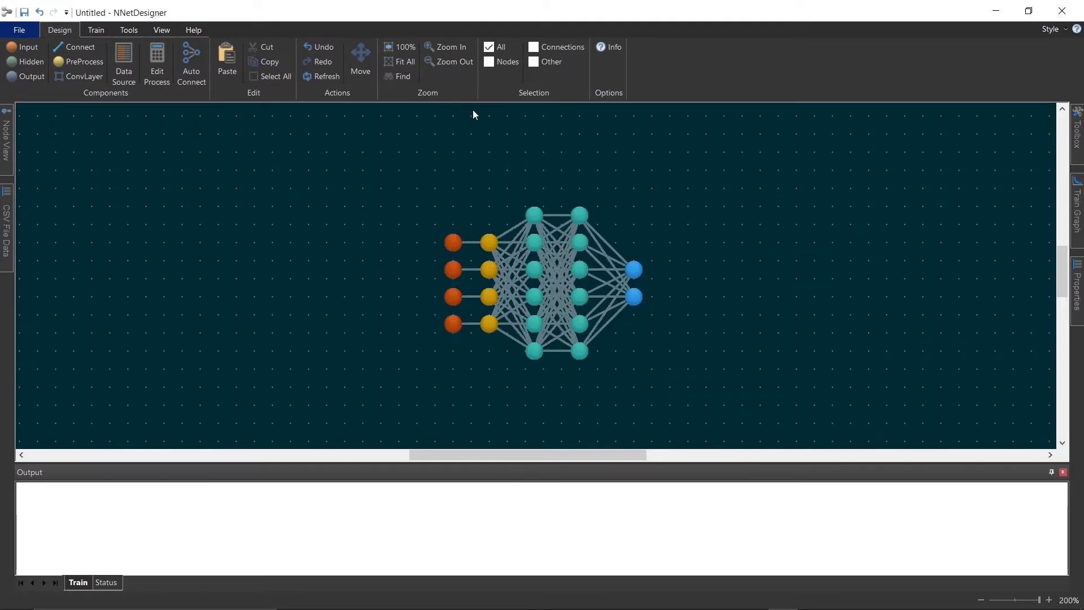
click(1077, 288)
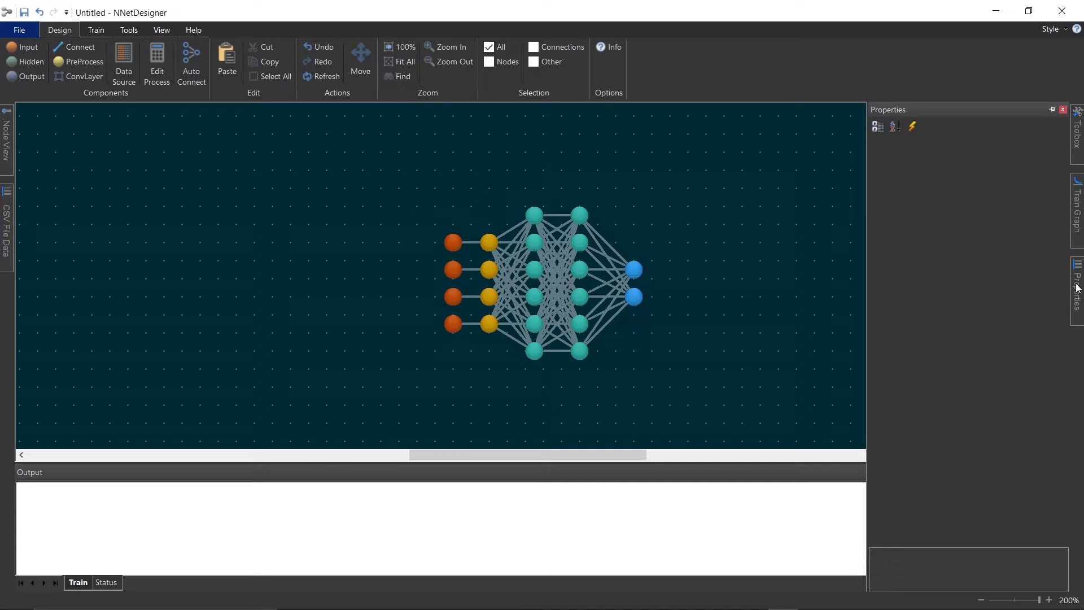
click(1052, 109)
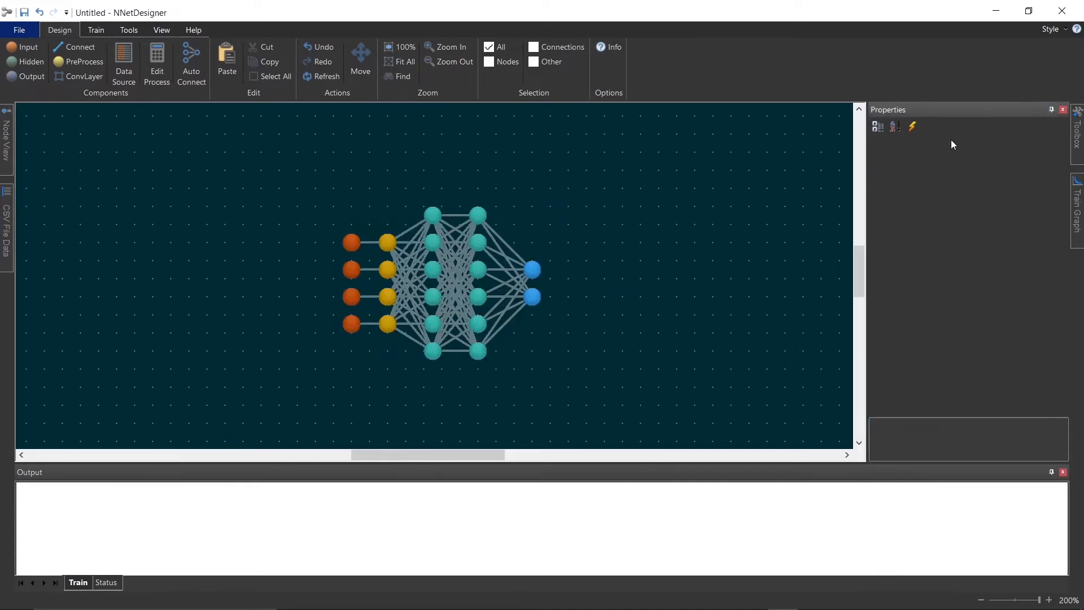
Set the top input node's Data source to Weight
click(352, 244)
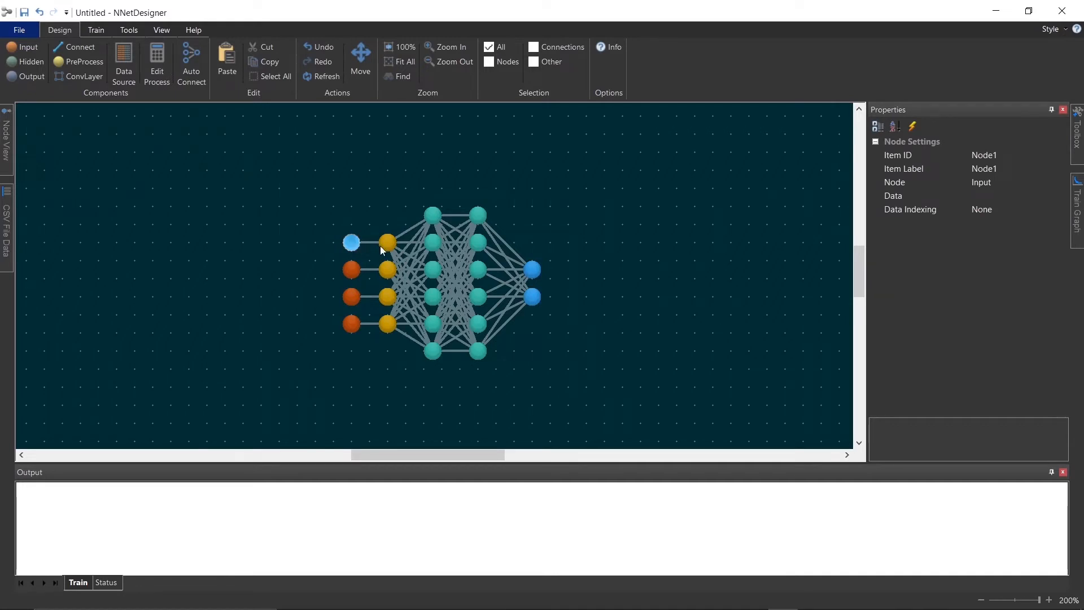
click(1040, 196)
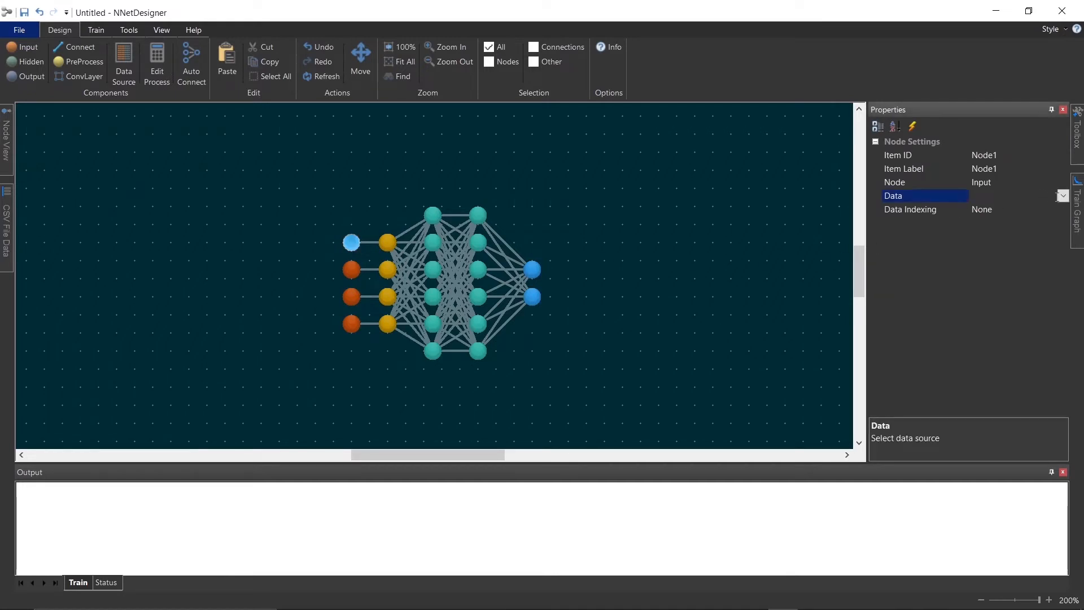
click(1064, 196)
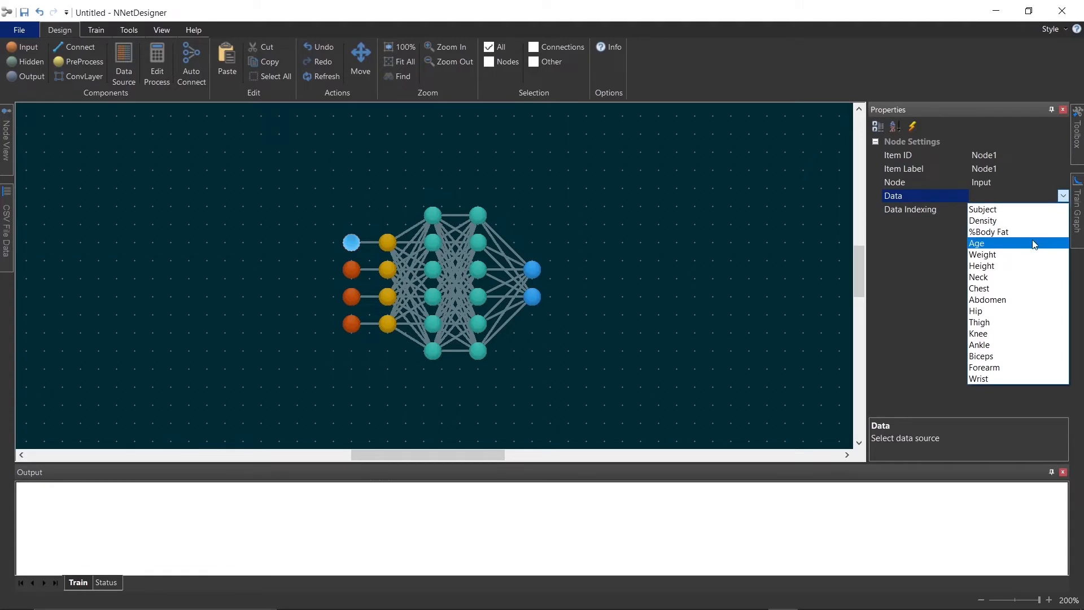
click(1030, 255)
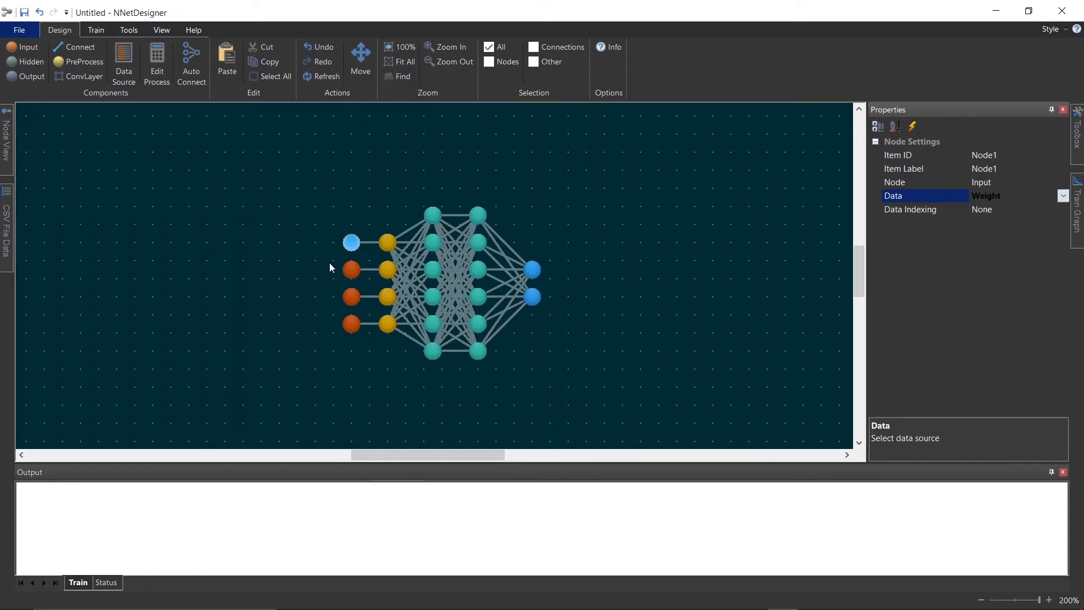
Set the second input node's Data source to Age
click(351, 270)
click(994, 194)
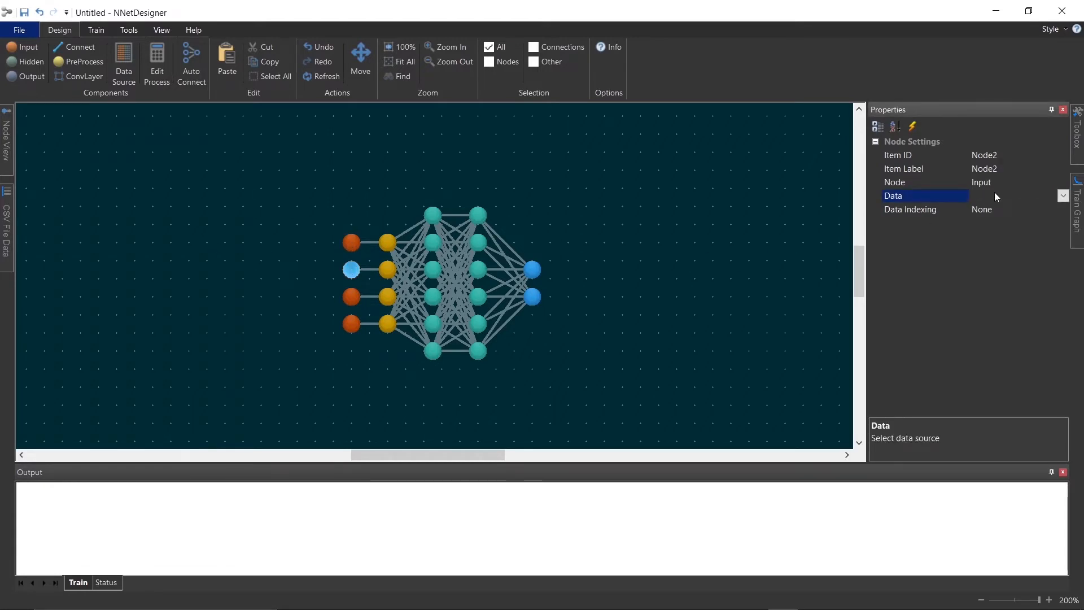
click(1064, 195)
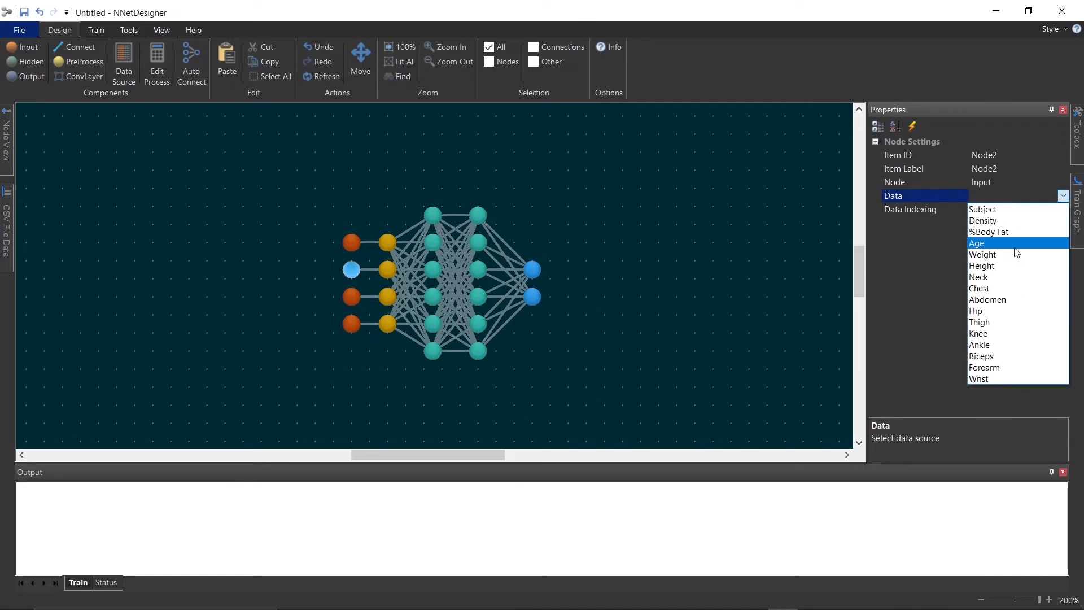
click(1012, 243)
Set the third input node's Data source to Height
click(345, 297)
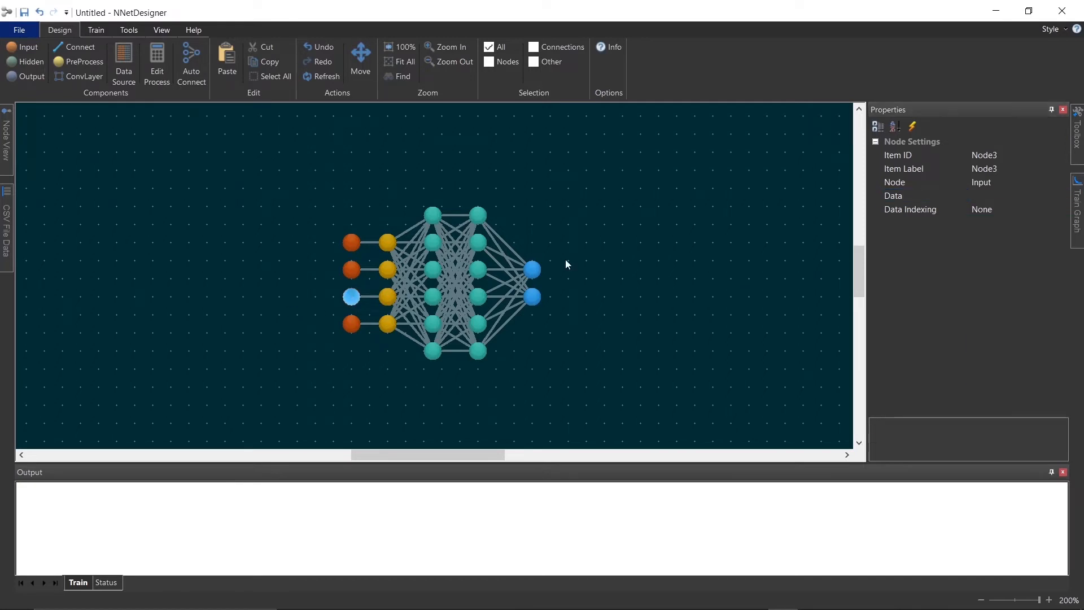
click(982, 196)
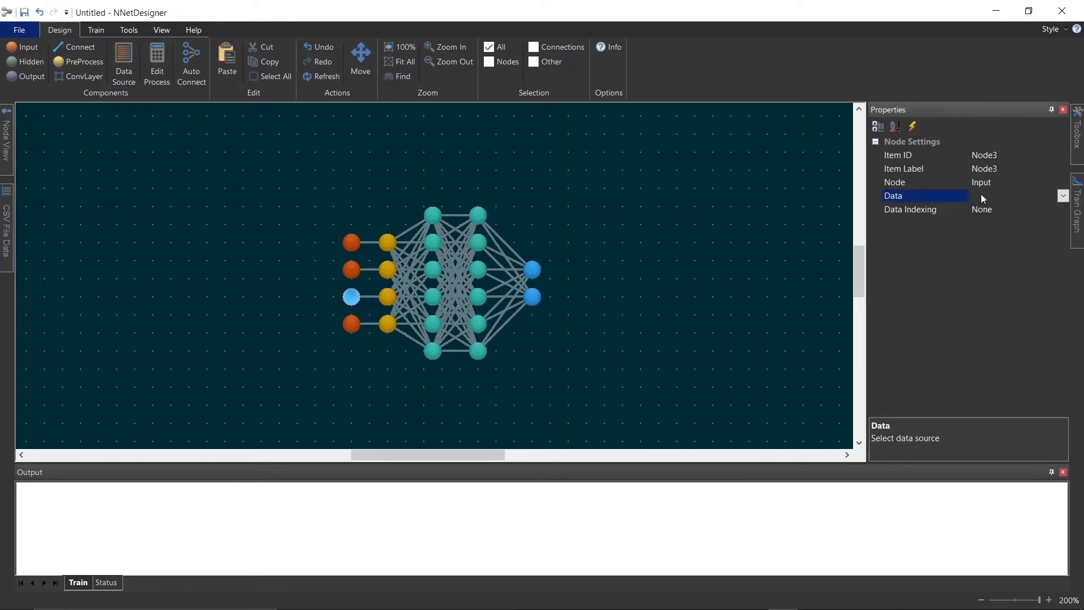
click(1061, 196)
click(1026, 266)
Set the bottom input node's Data source to Abdomen
click(350, 323)
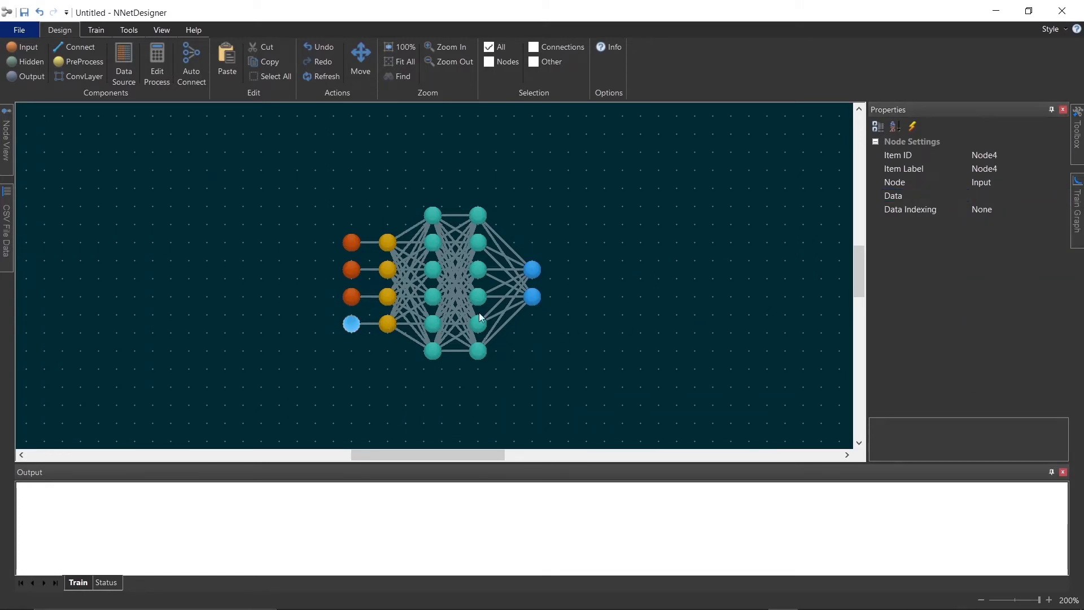
click(992, 195)
click(1062, 197)
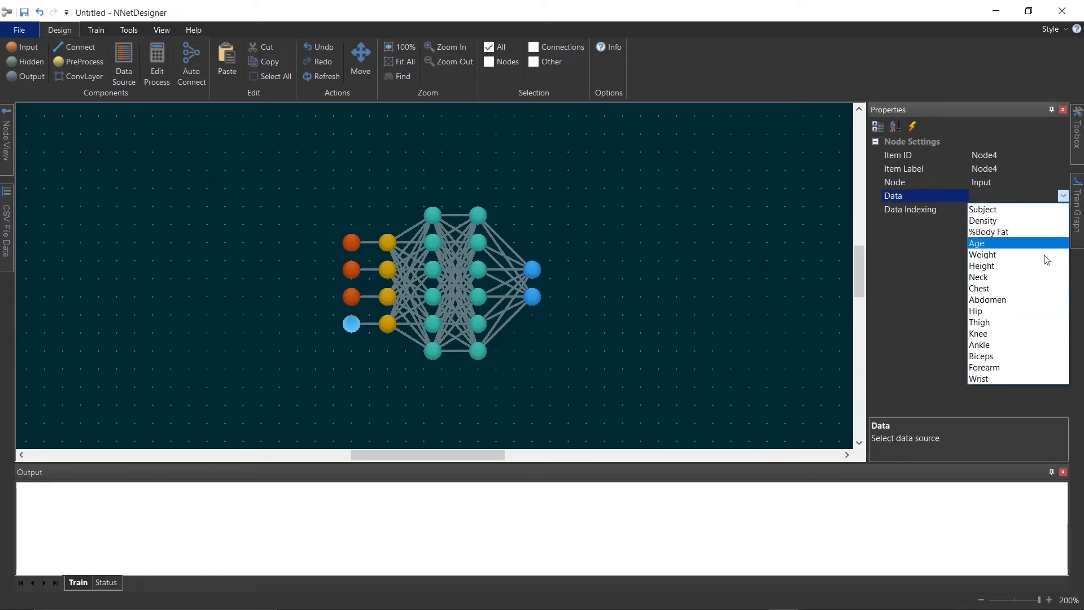
click(1038, 303)
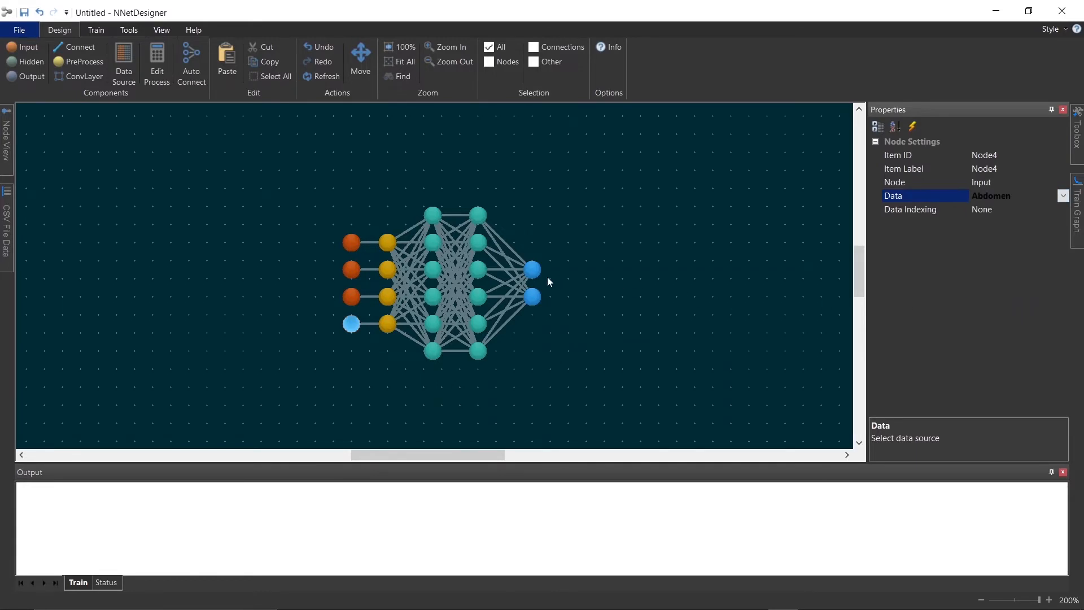
Set the top output node's Data source to Density
click(533, 270)
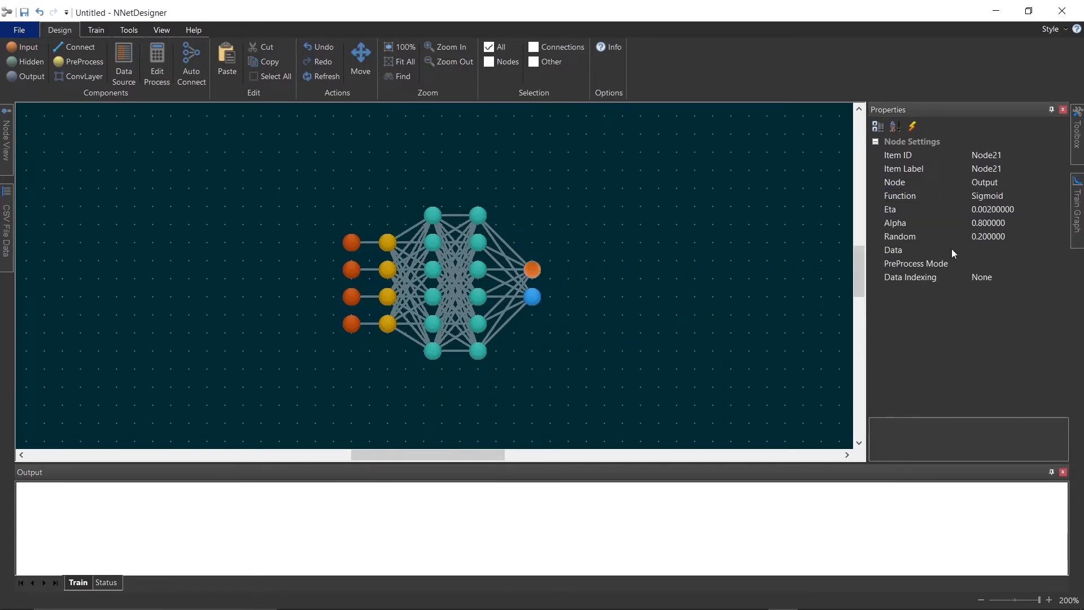
click(978, 249)
click(1063, 250)
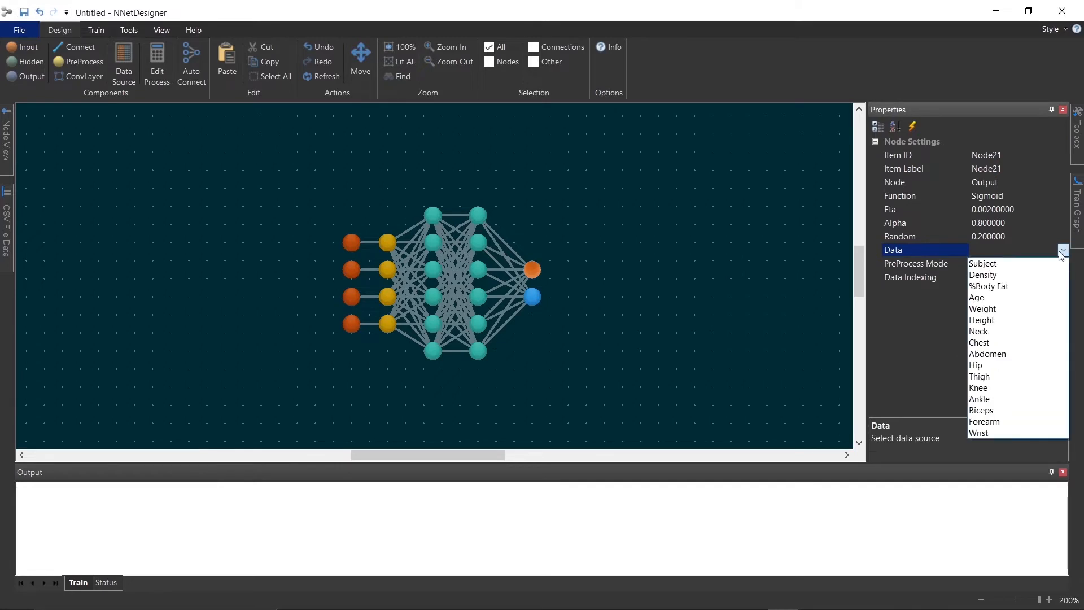
click(1056, 276)
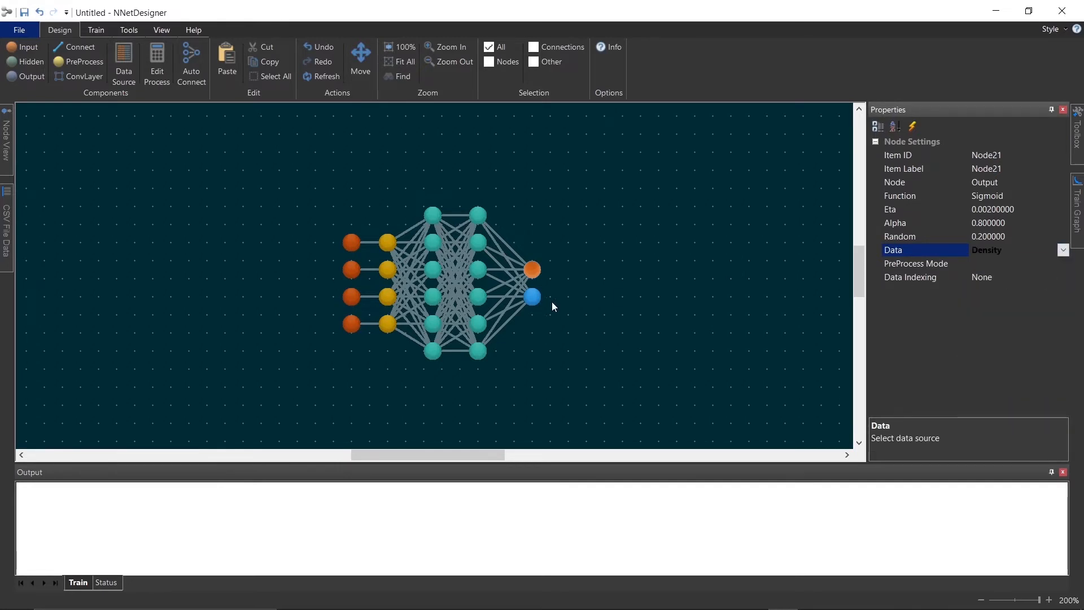
Set the bottom output node's Data source to %Body Fat
click(531, 269)
click(994, 251)
click(1062, 250)
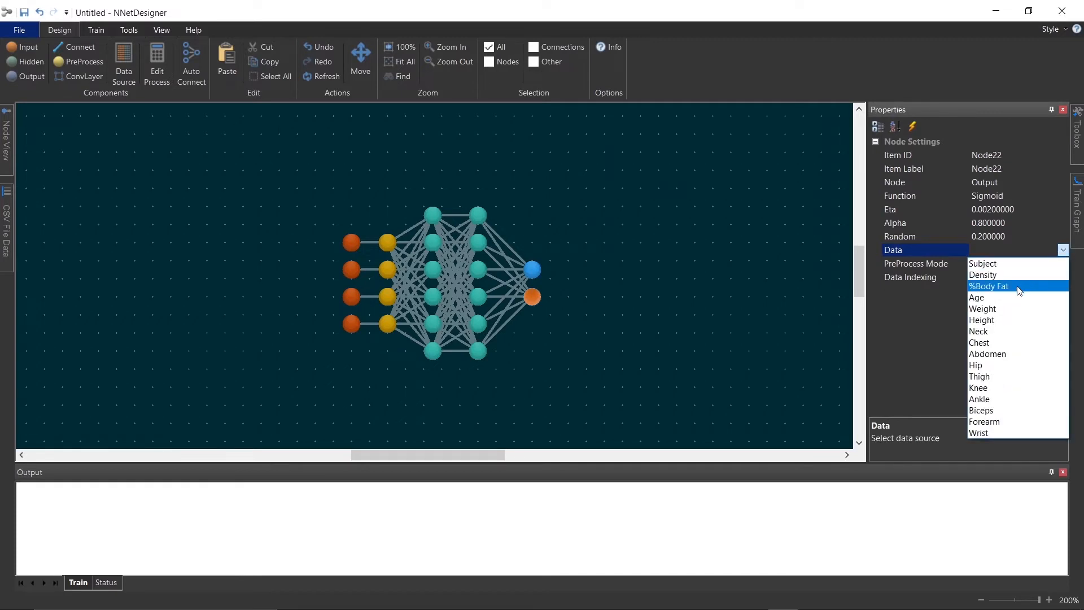
click(1018, 290)
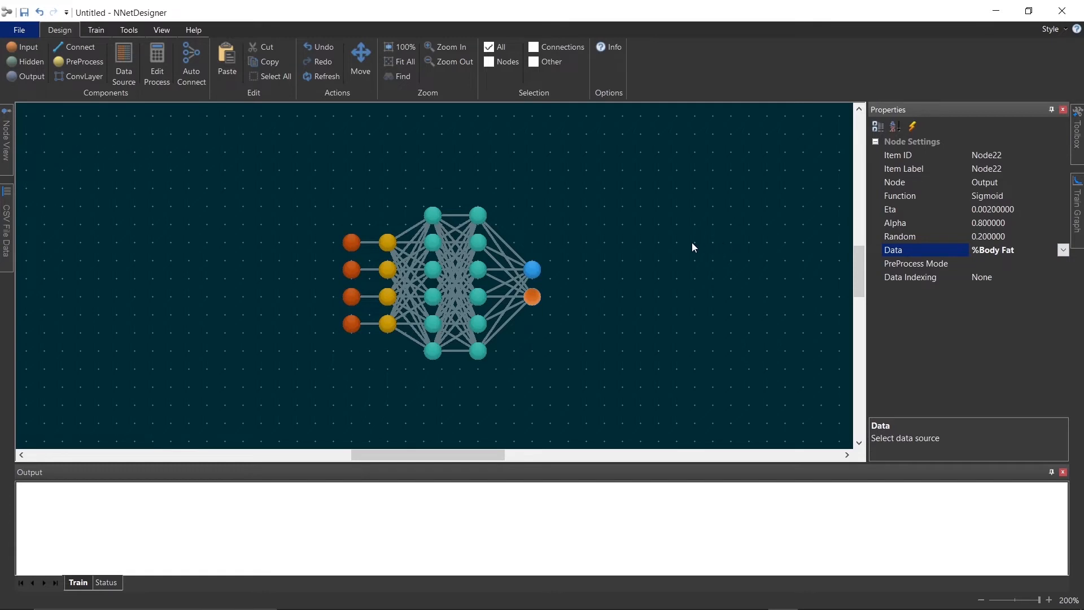
Open the pre-processor and apply linear Norm normalization to each of the four preprocess nodes: Weight, Age, Height and Abdomen
click(398, 170)
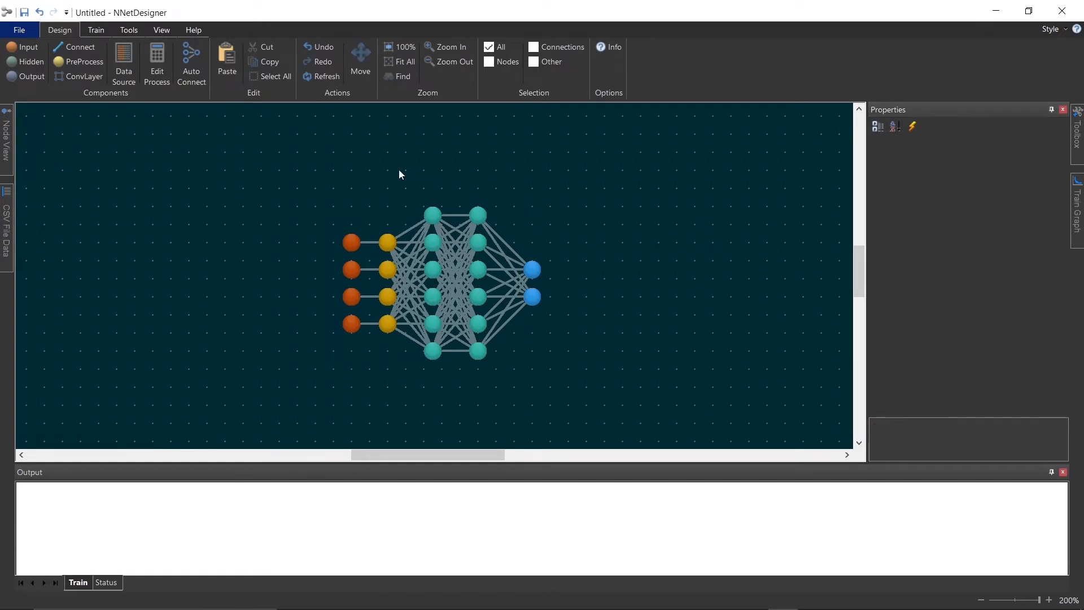
click(158, 46)
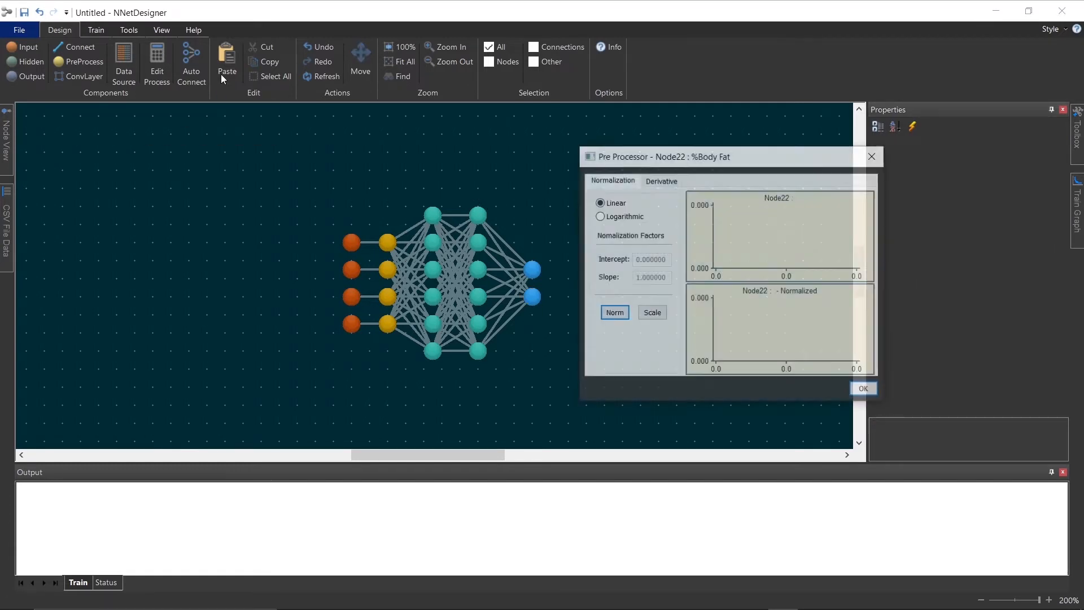
drag(744, 163, 726, 167)
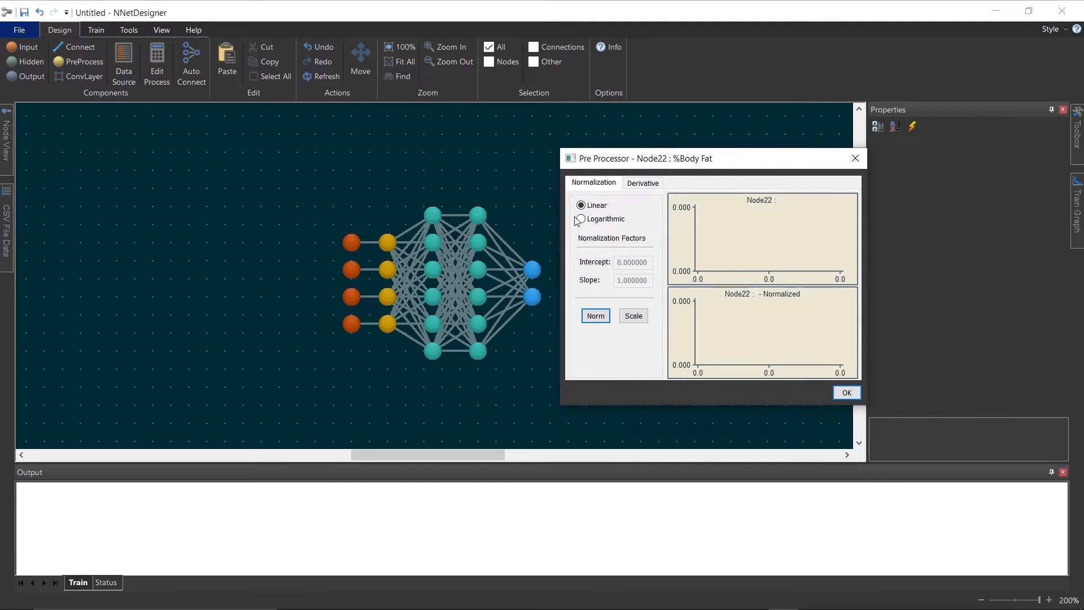
click(385, 243)
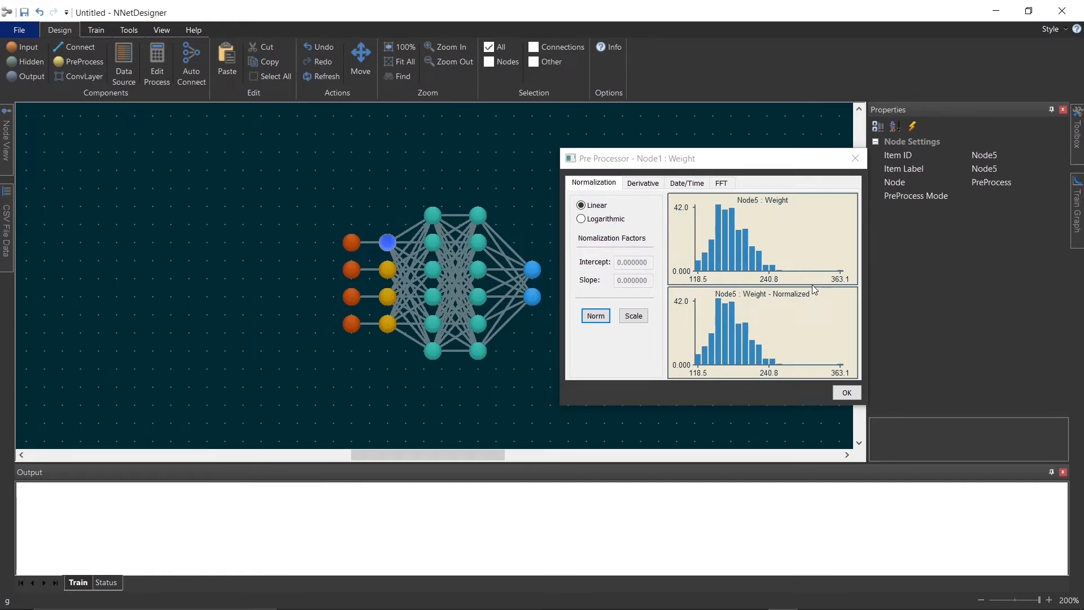
click(595, 315)
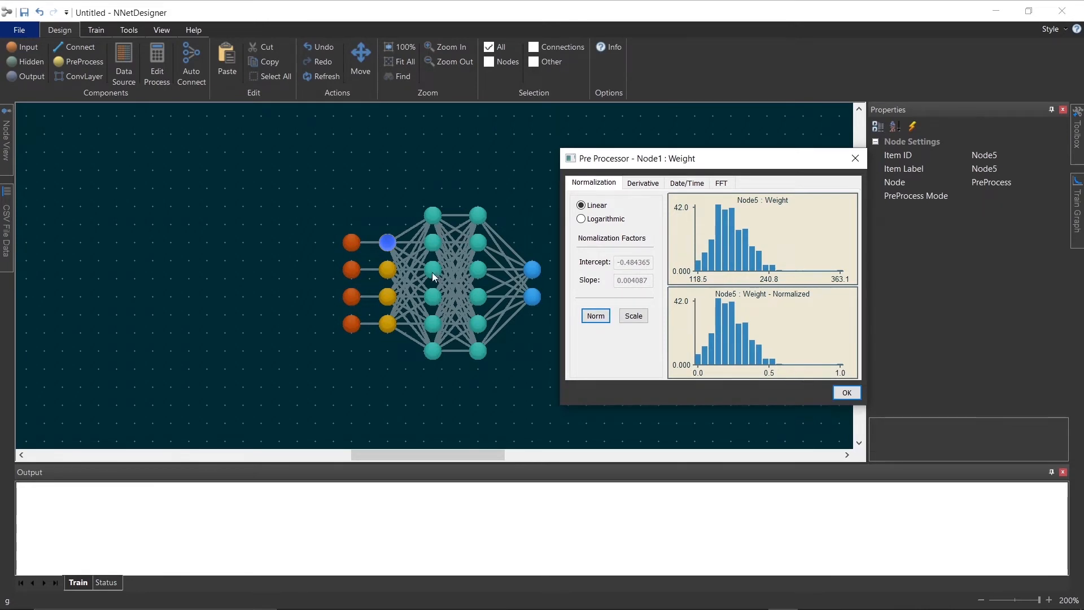
click(388, 269)
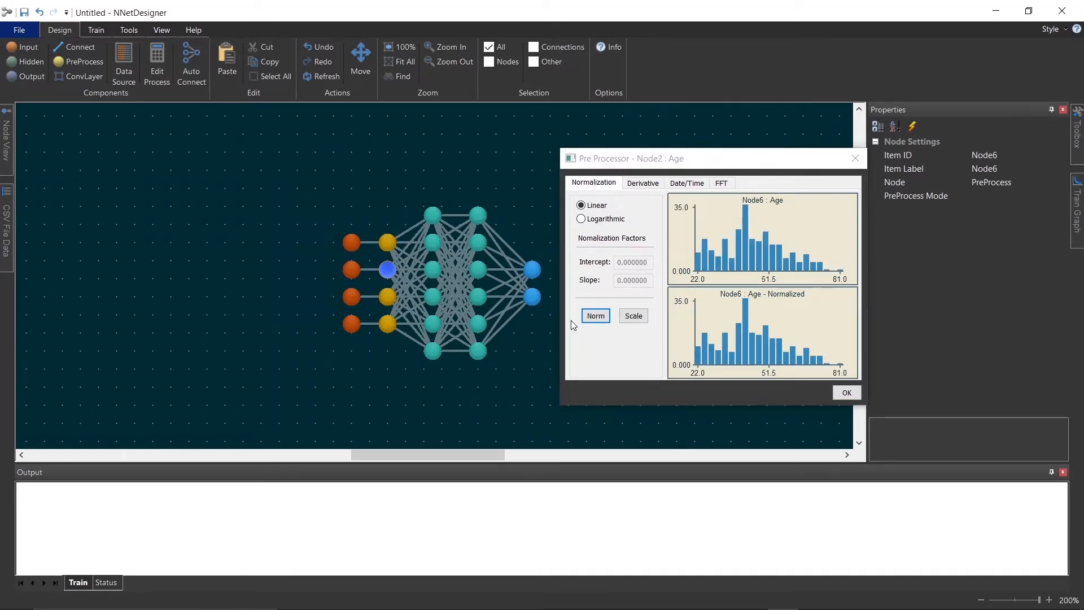
click(598, 317)
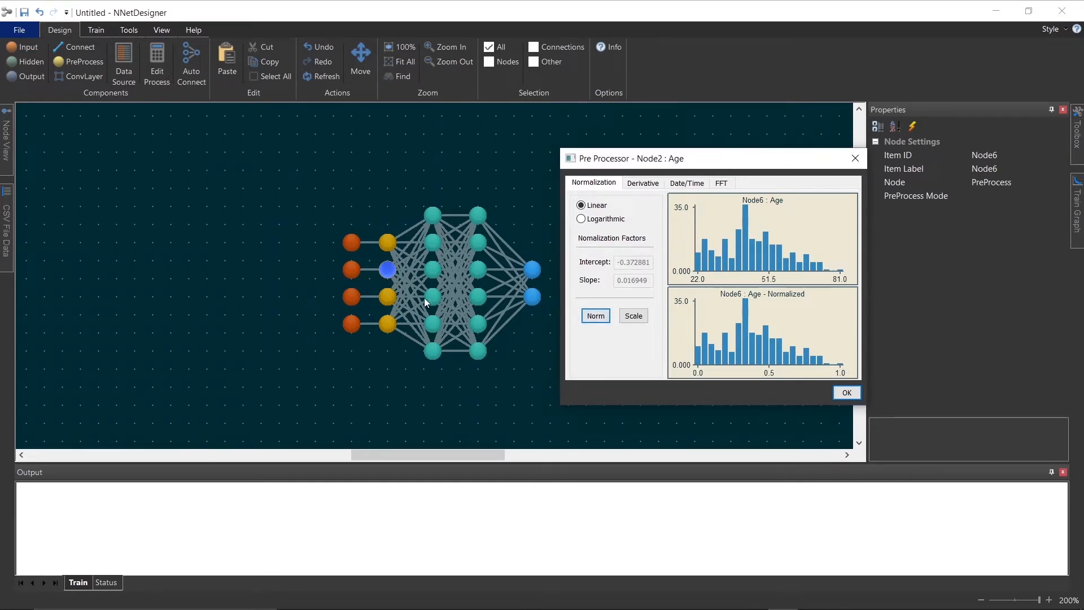
click(389, 297)
click(595, 316)
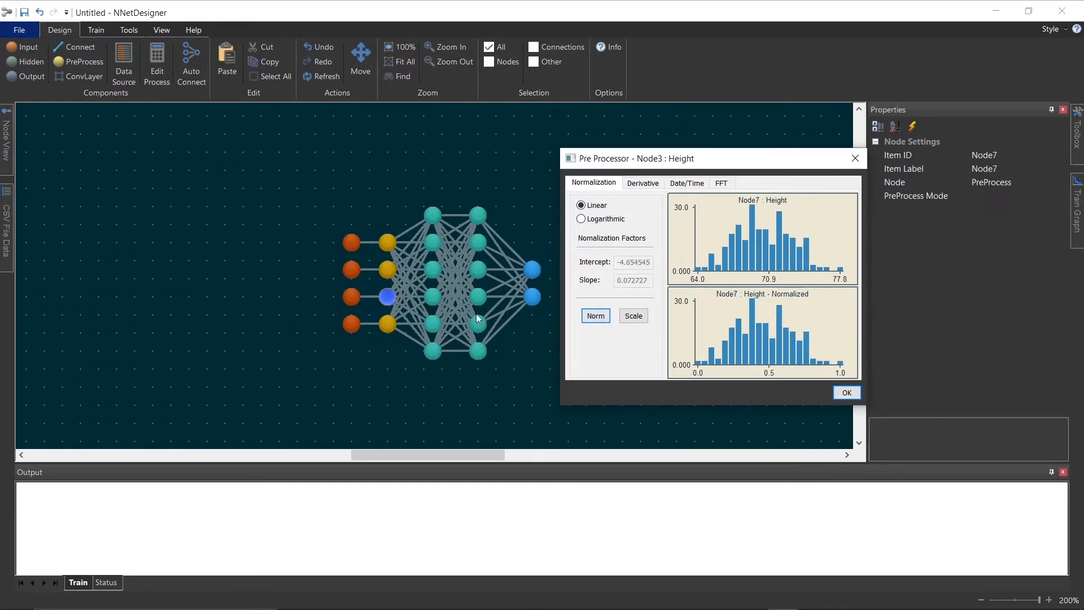
click(388, 324)
click(595, 316)
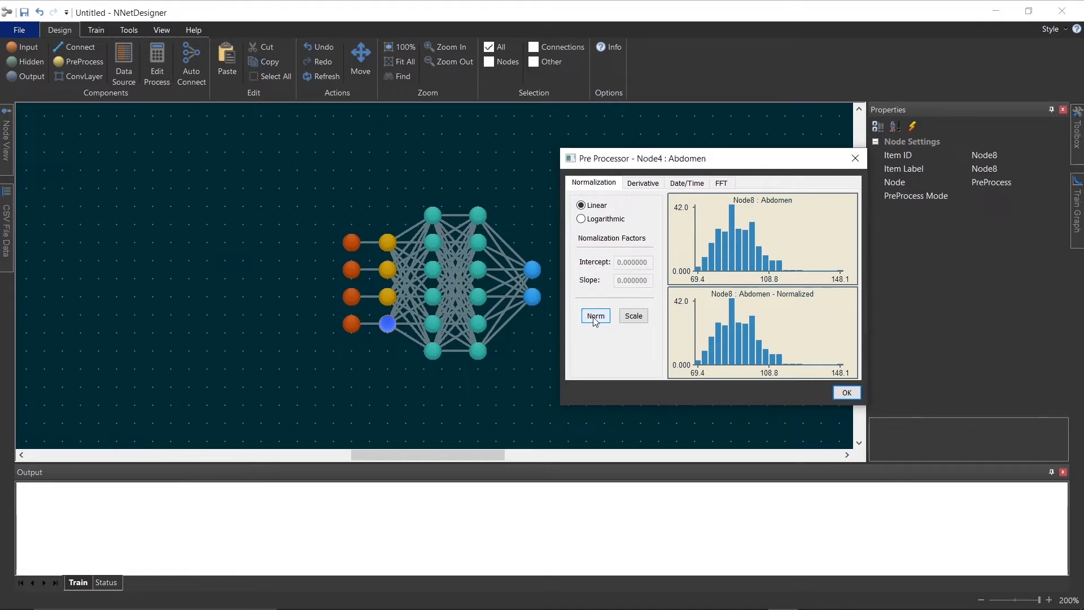
Scale both output nodes, Density and %Body Fat, to a 0.2 to 0.8 normalization range and close the pre-processor
click(534, 272)
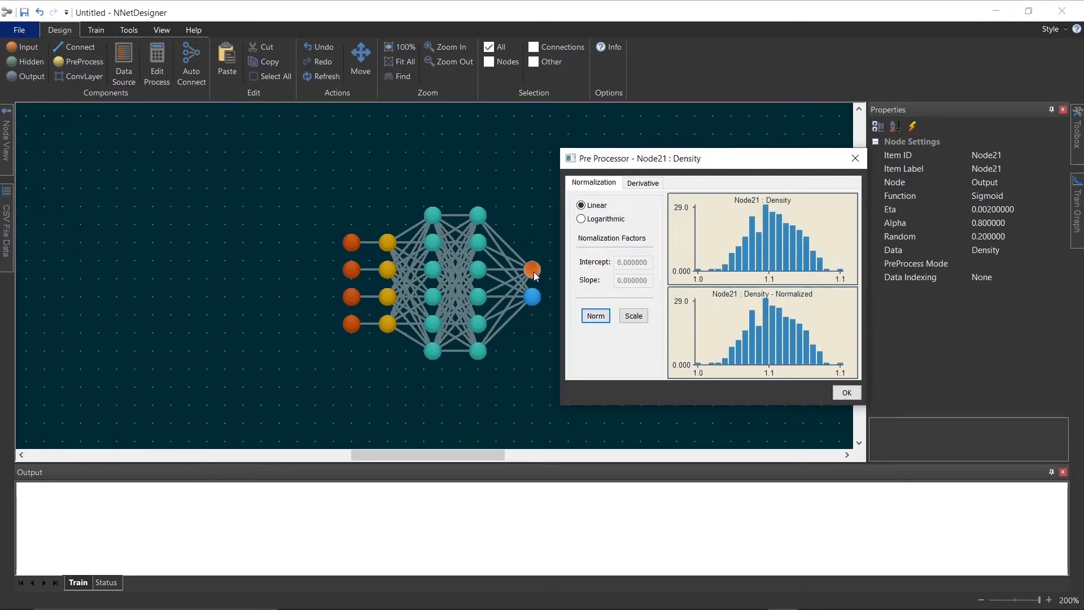
click(634, 316)
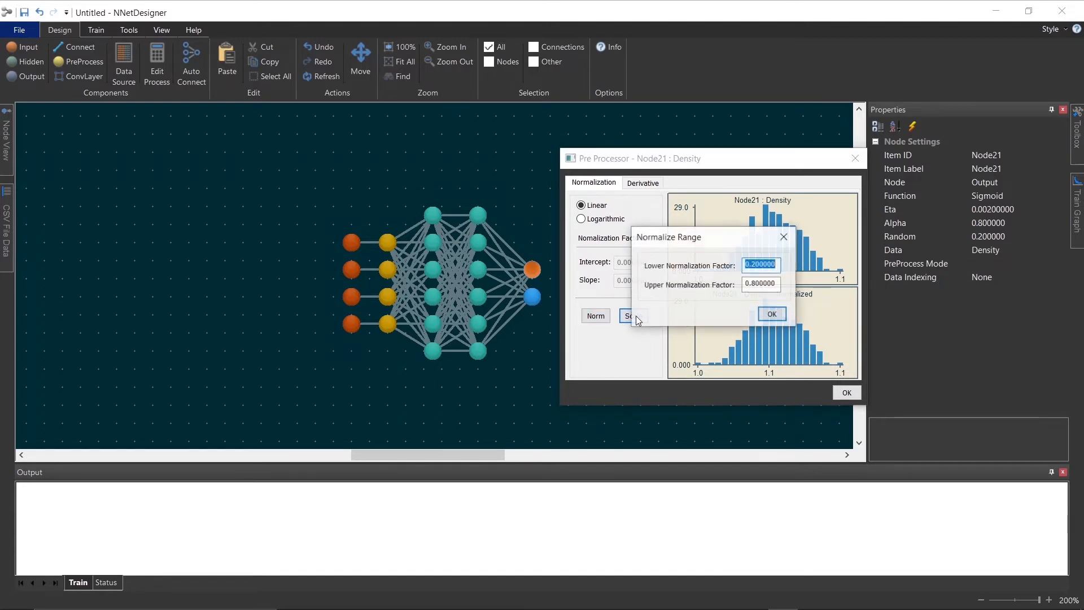
click(771, 313)
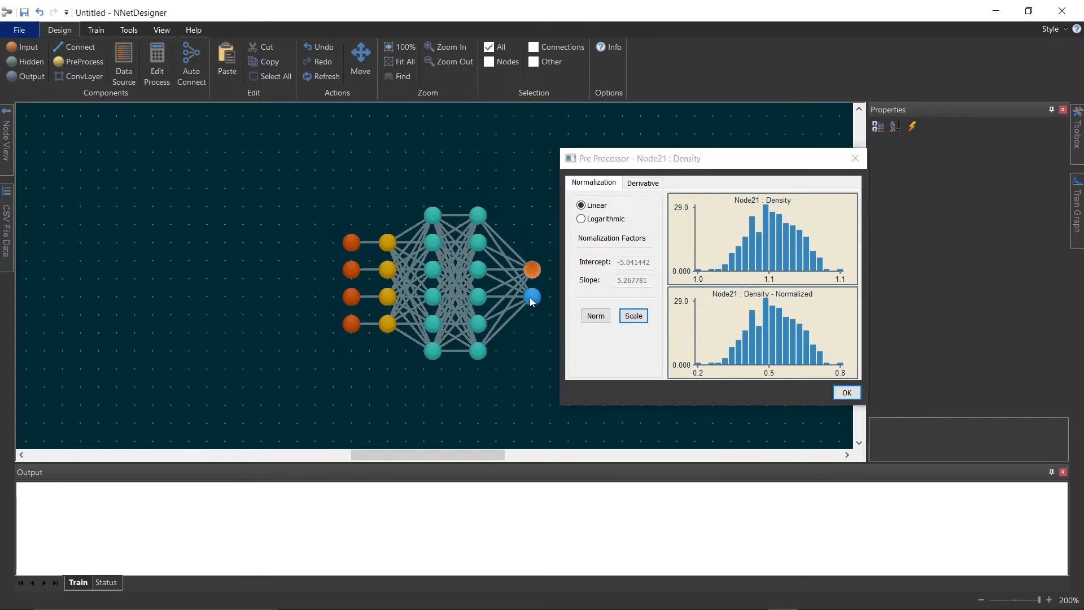
click(532, 269)
click(633, 316)
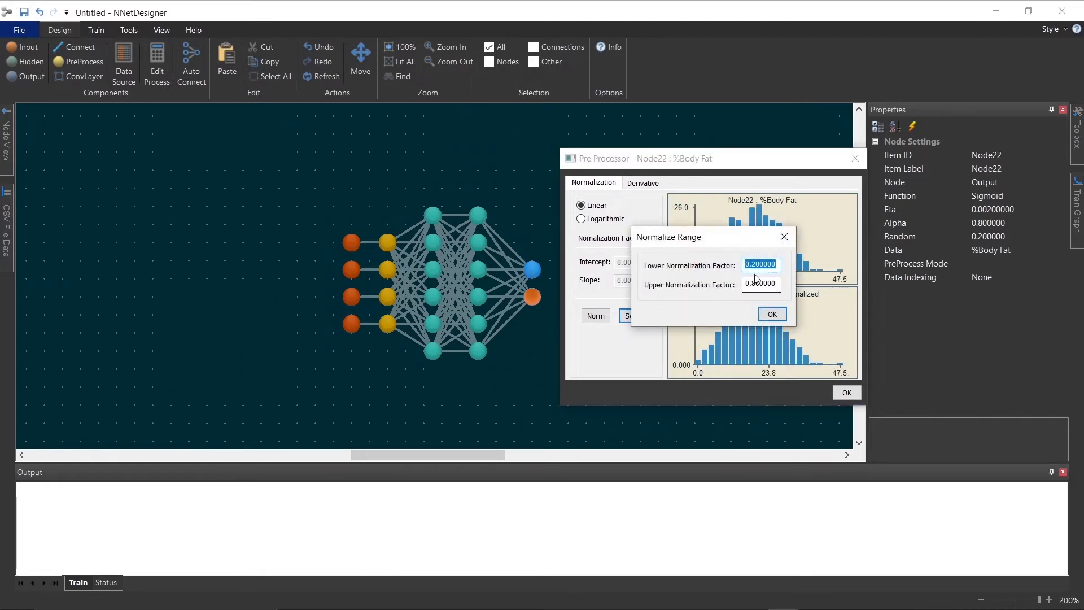
click(771, 314)
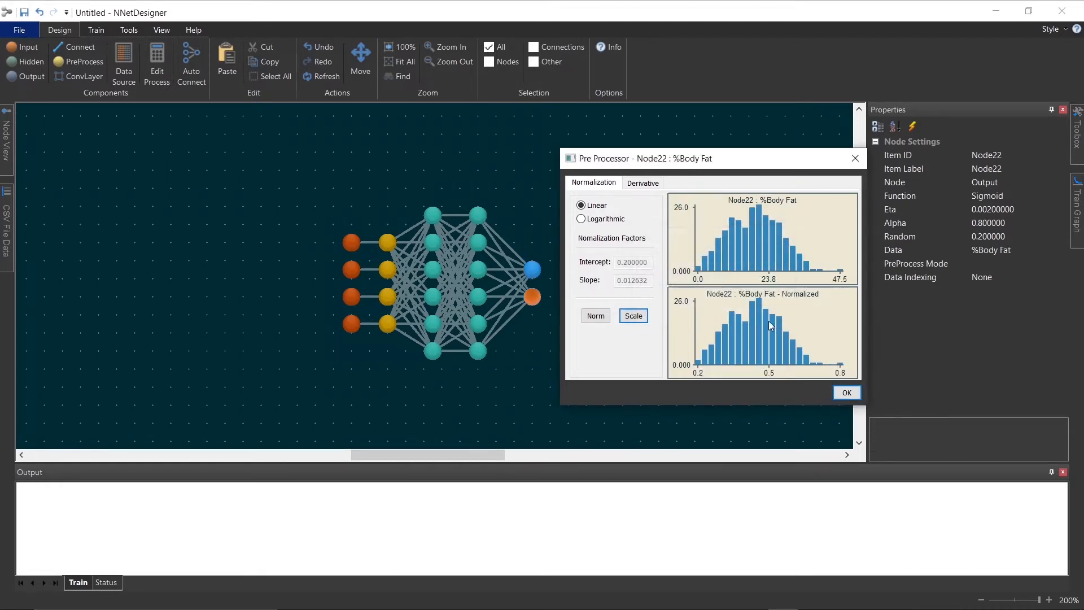
click(846, 393)
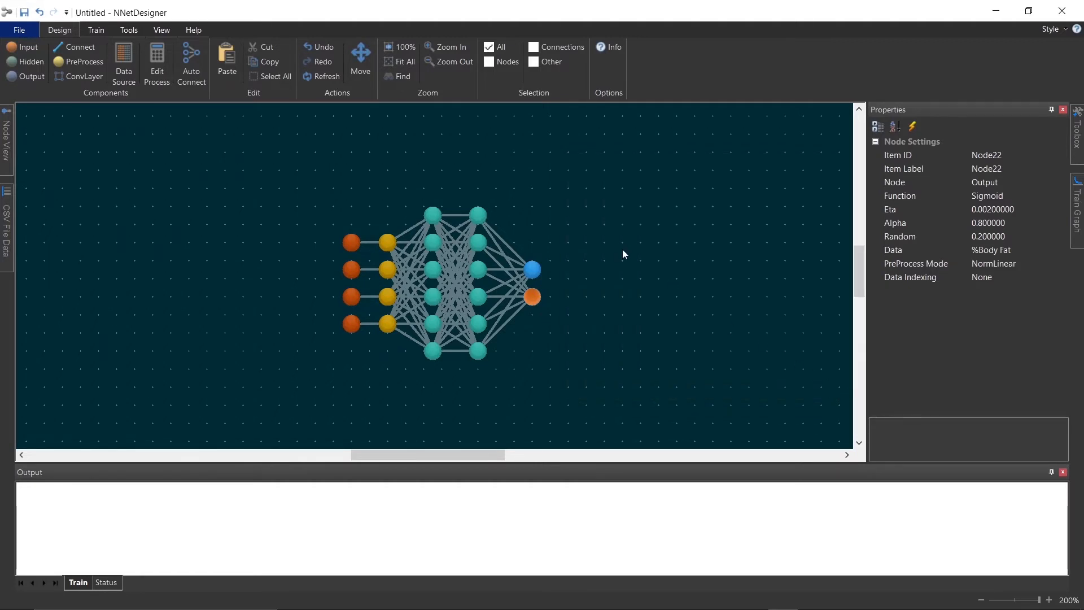
Select all hidden-layer nodes and set their activation Function to Sigmoid
click(588, 210)
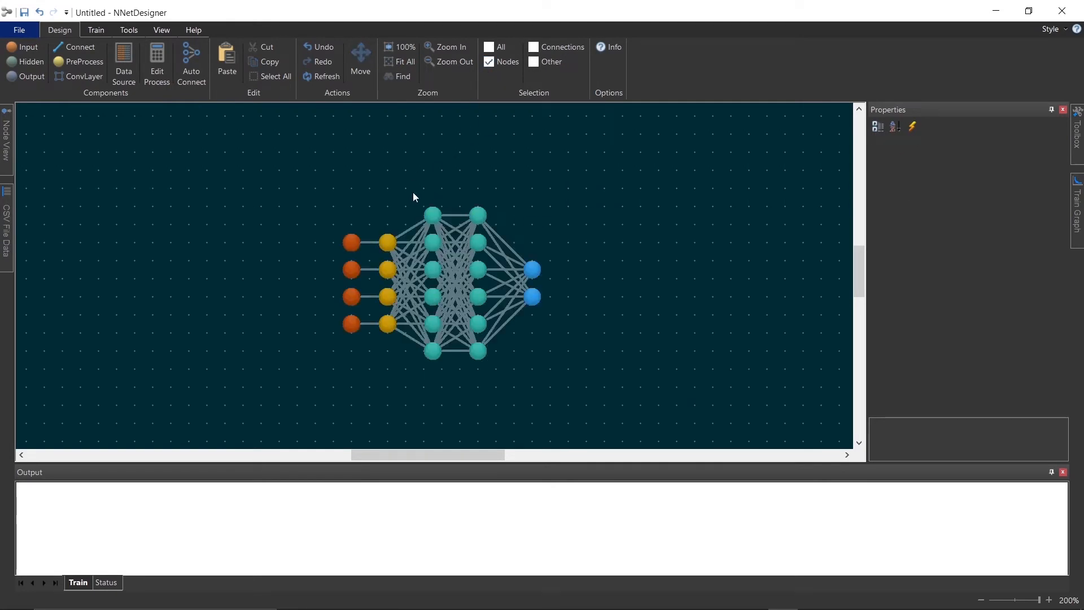
drag(414, 197, 497, 380)
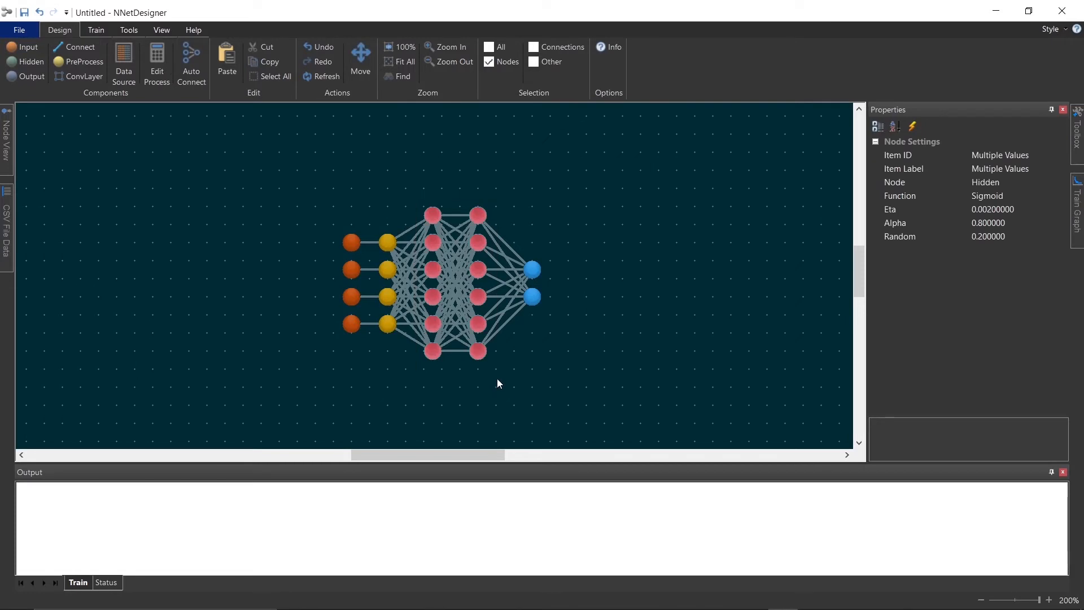
click(1030, 198)
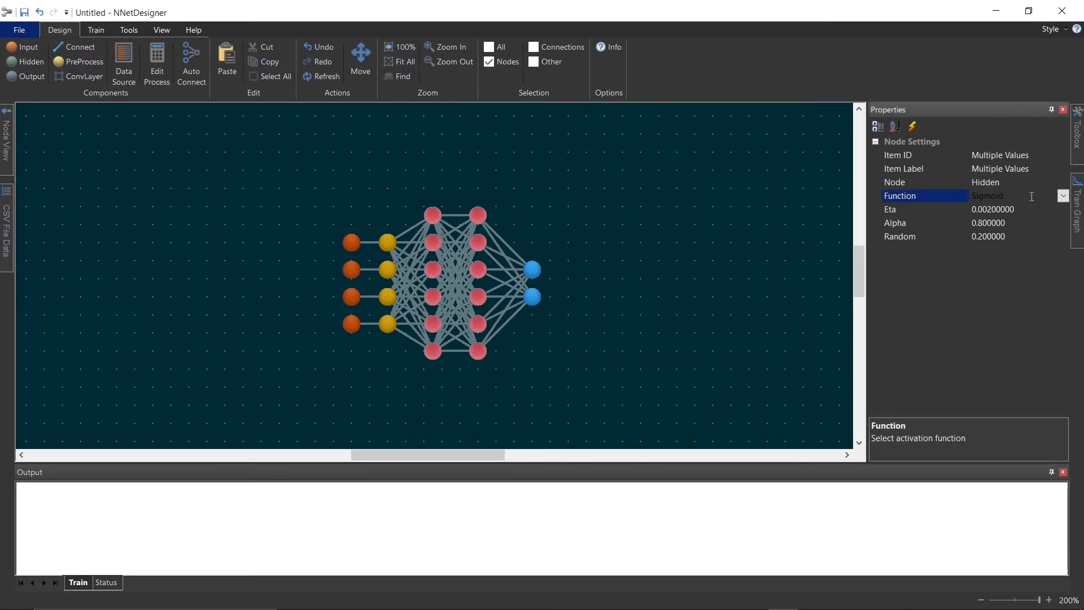
click(1062, 195)
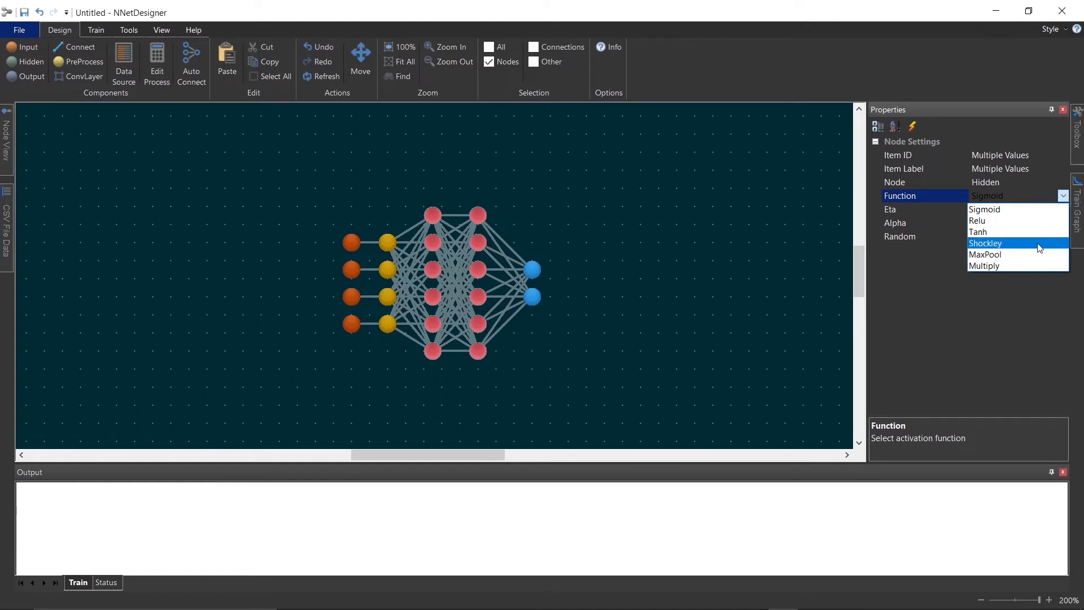
click(1013, 210)
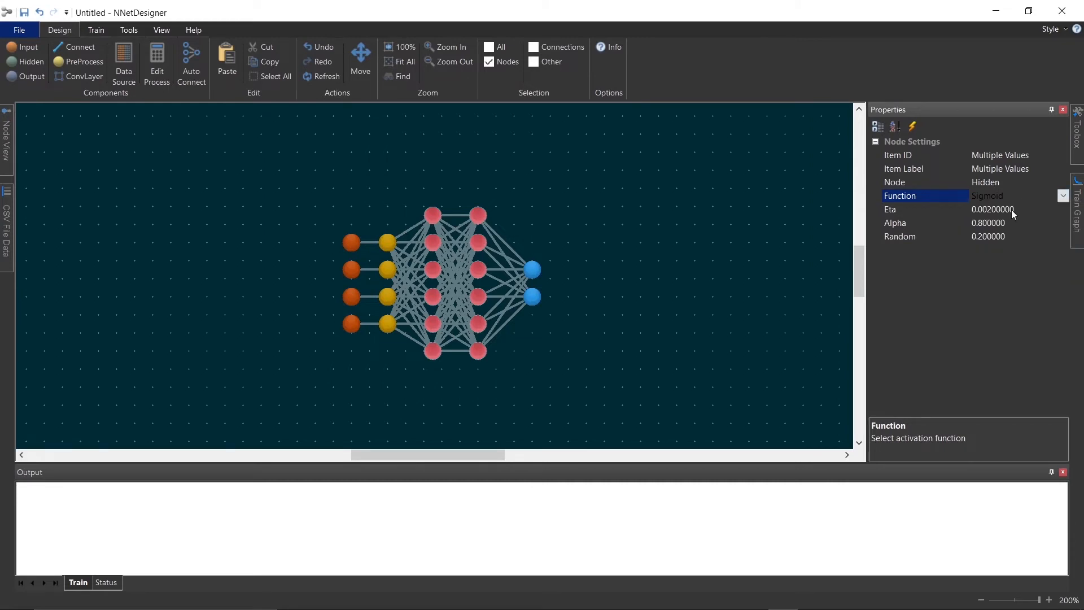
Select both output nodes and set their activation Function to Sigmoid
drag(553, 252, 520, 323)
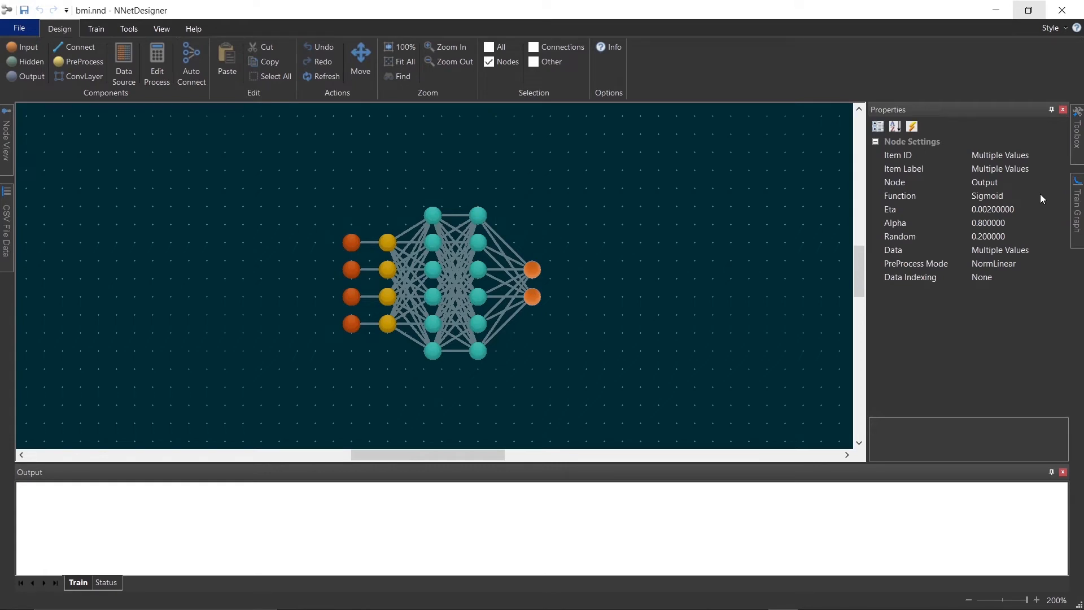
click(1042, 197)
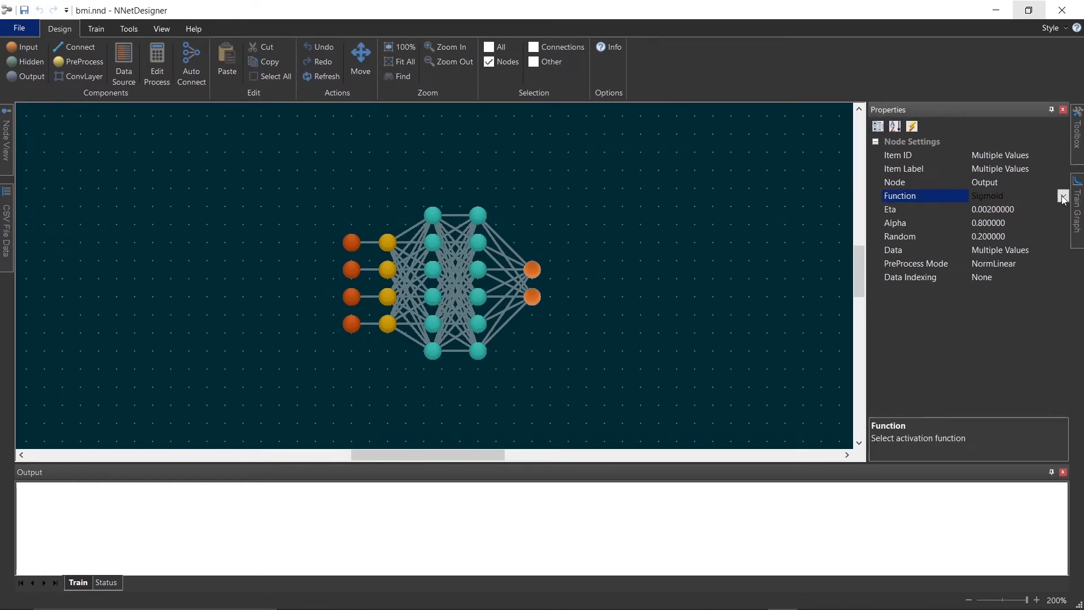
click(1063, 195)
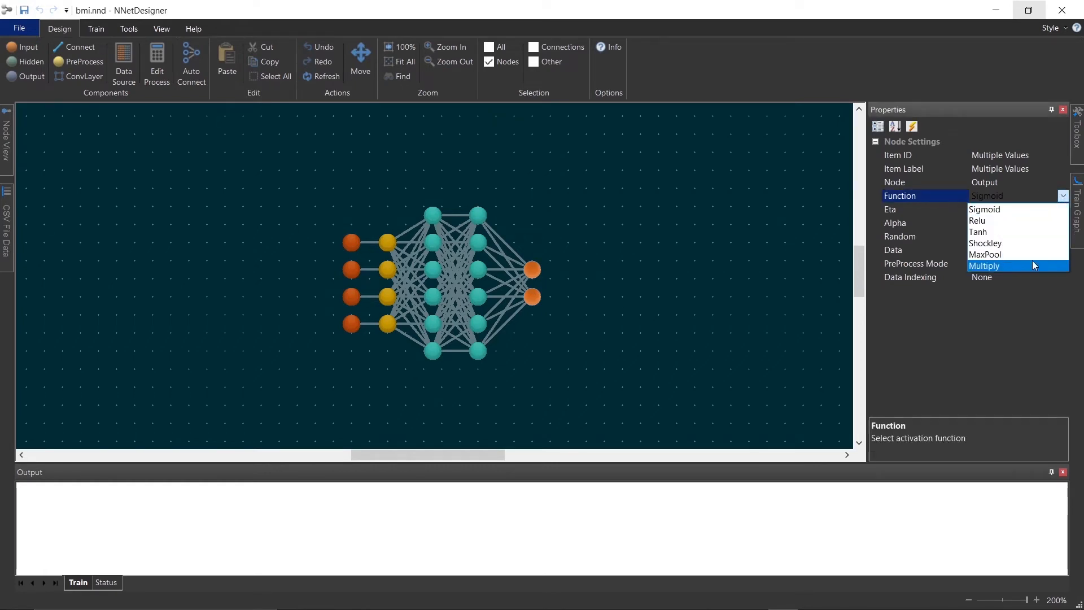
click(1022, 212)
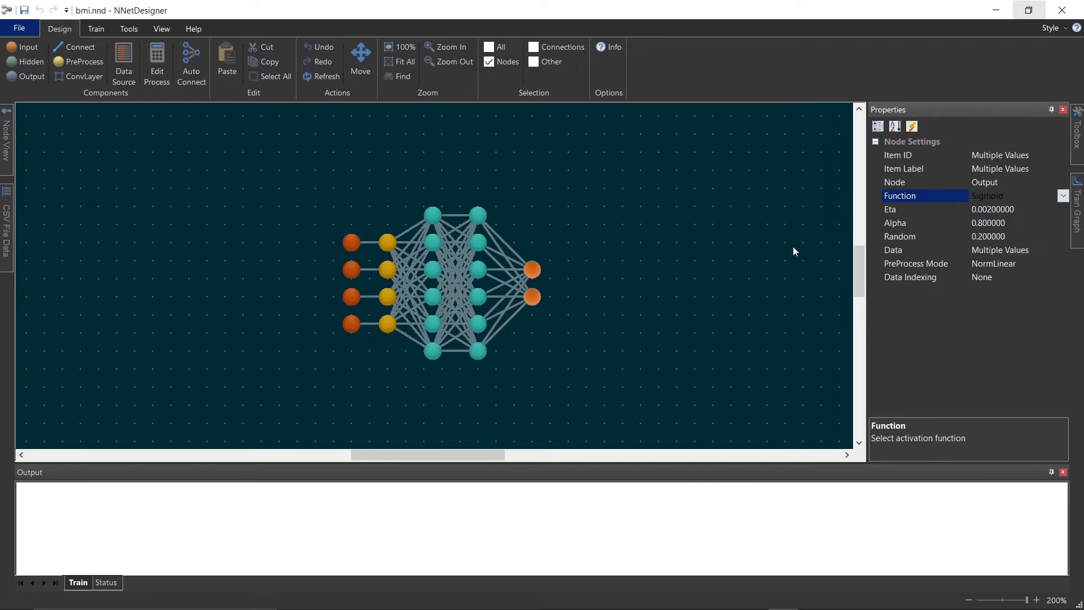
click(774, 257)
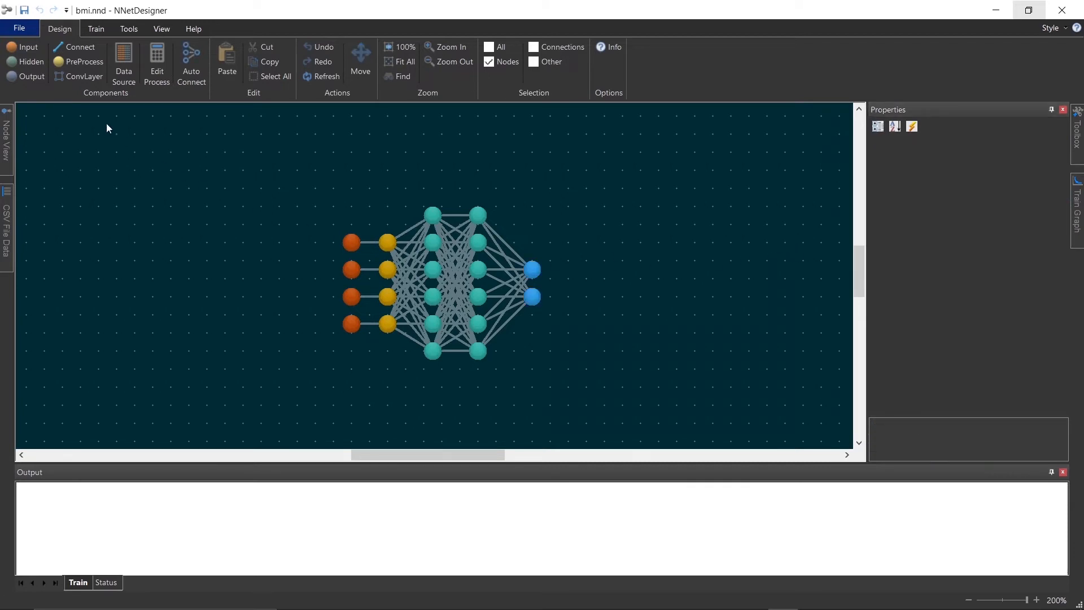
Save the network as bmi.nnd in the BMI folder
click(21, 29)
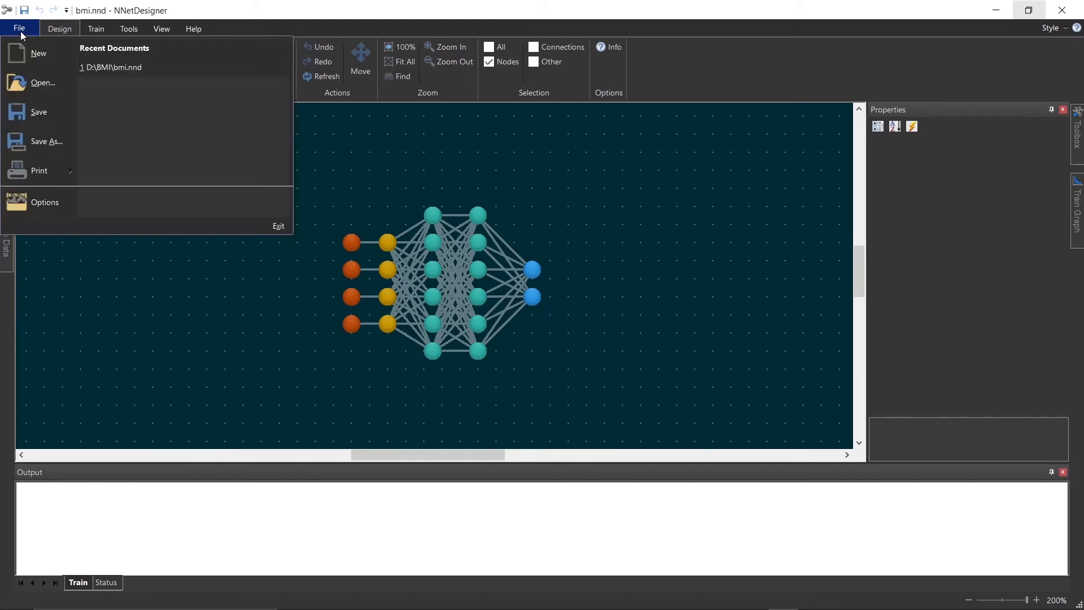
click(45, 136)
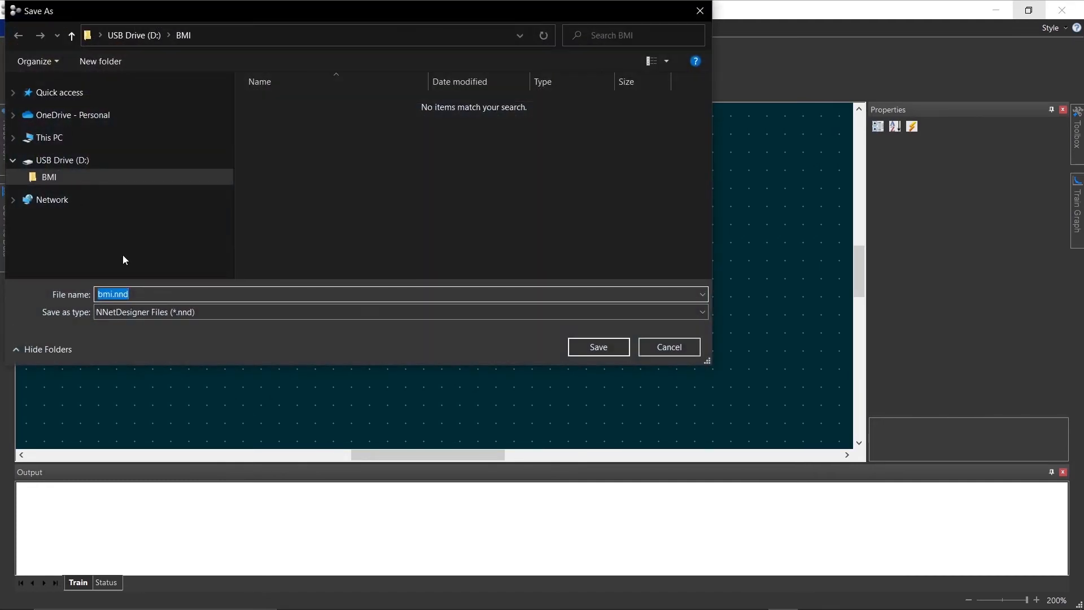
click(587, 348)
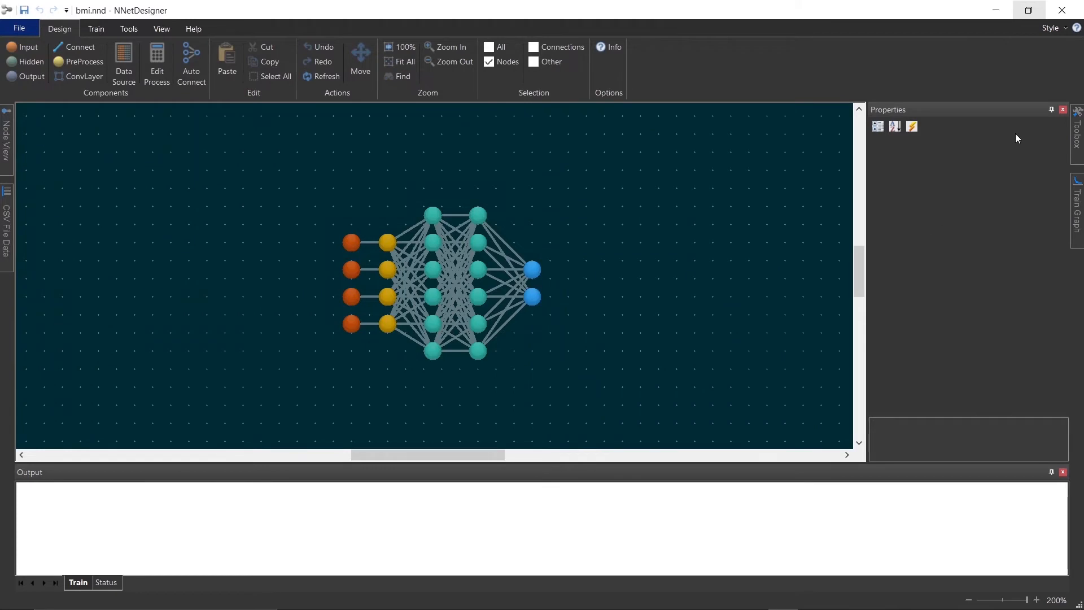
Hide the Properties panel and pin the Train Graph panel open beside the design canvas
click(1051, 110)
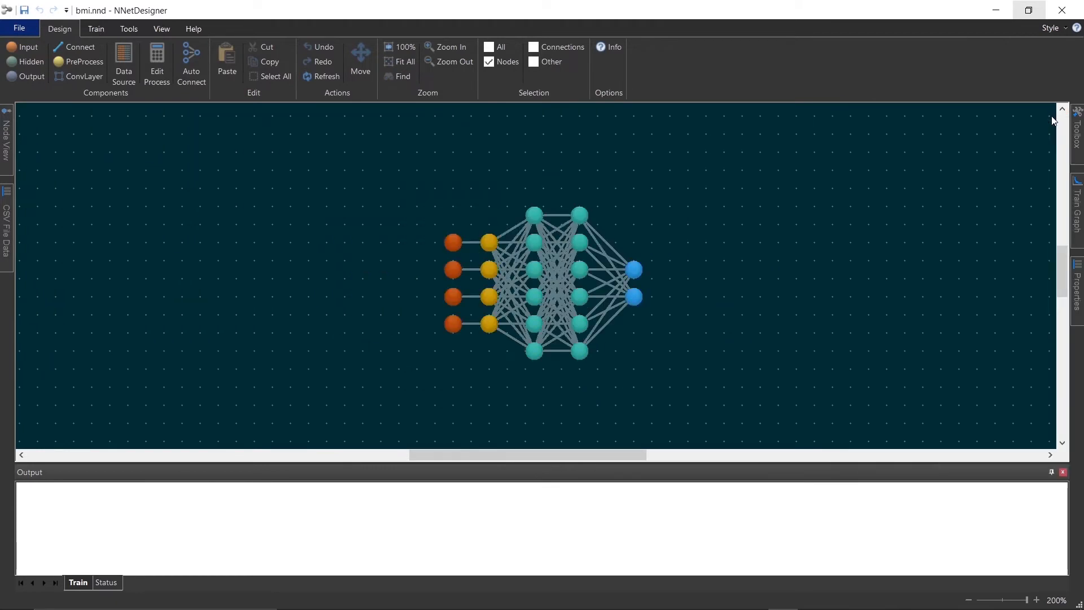
mouse_move(1075, 206)
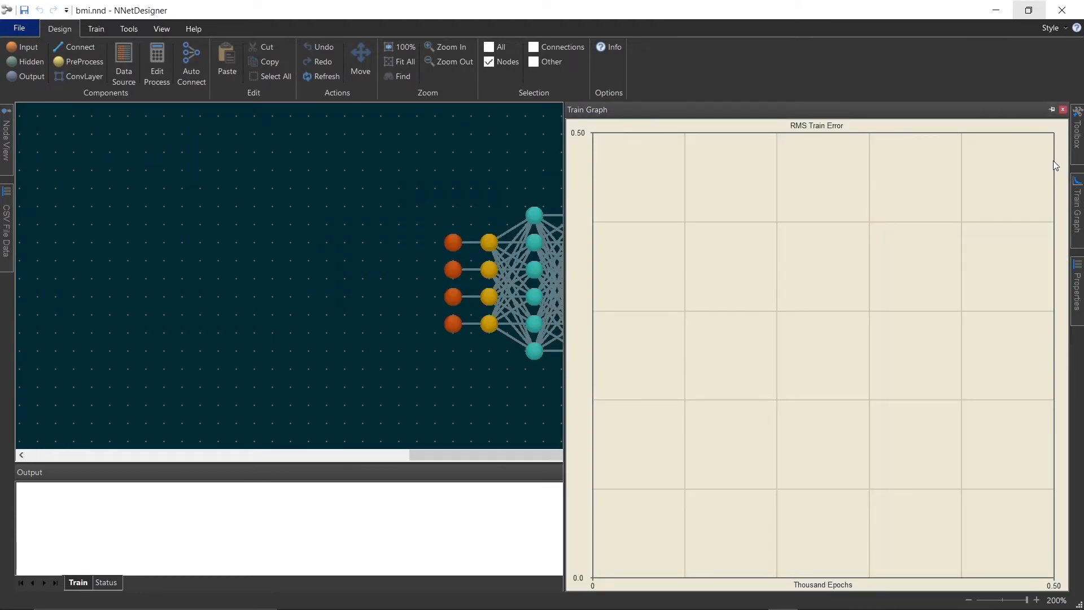
click(1052, 109)
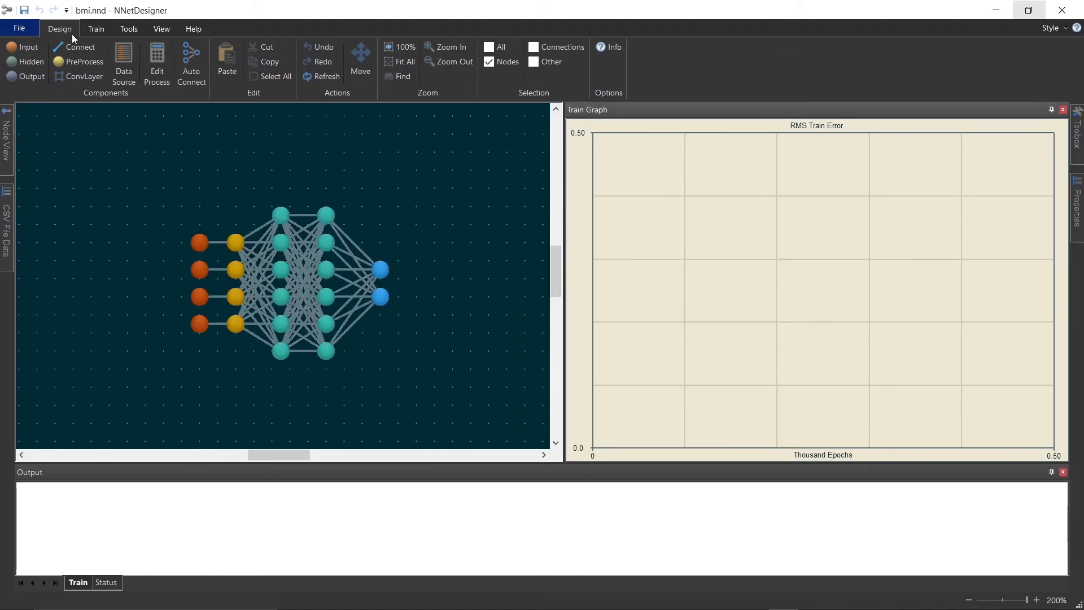
Turn on Randomize Train Inputs and verify that the network is trainable
click(89, 28)
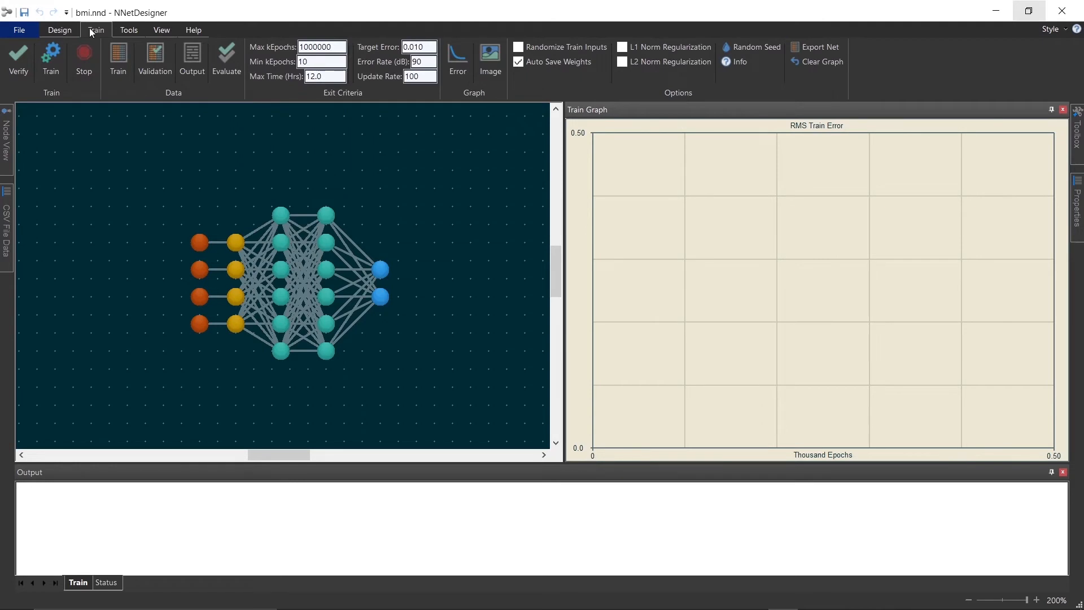
click(520, 50)
click(17, 61)
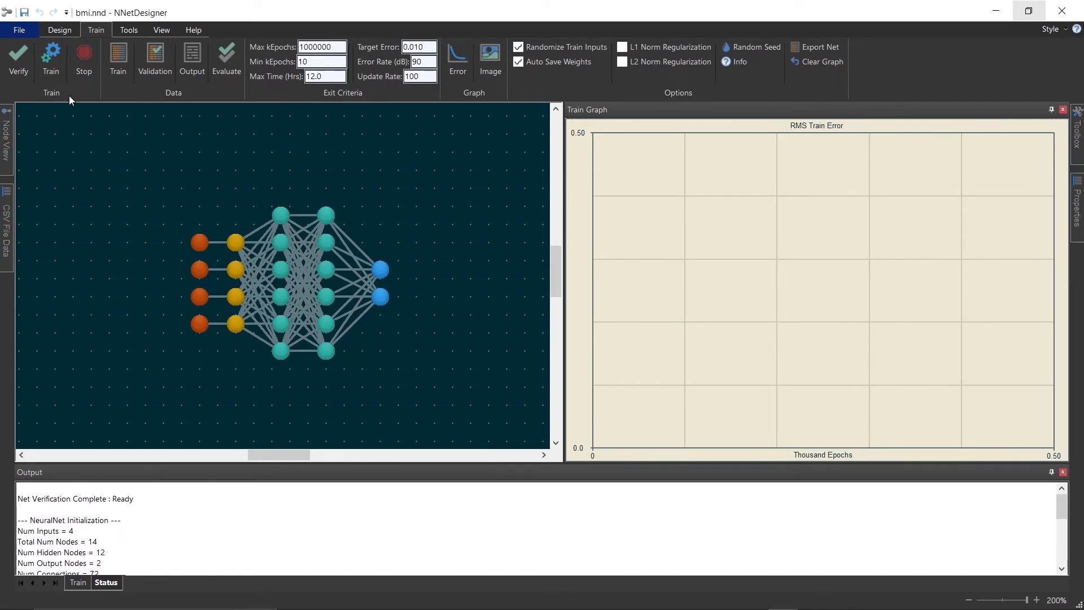
Train the network, setting the RMS error graph's Y-axis maximum to 0.1, and stop training
click(55, 51)
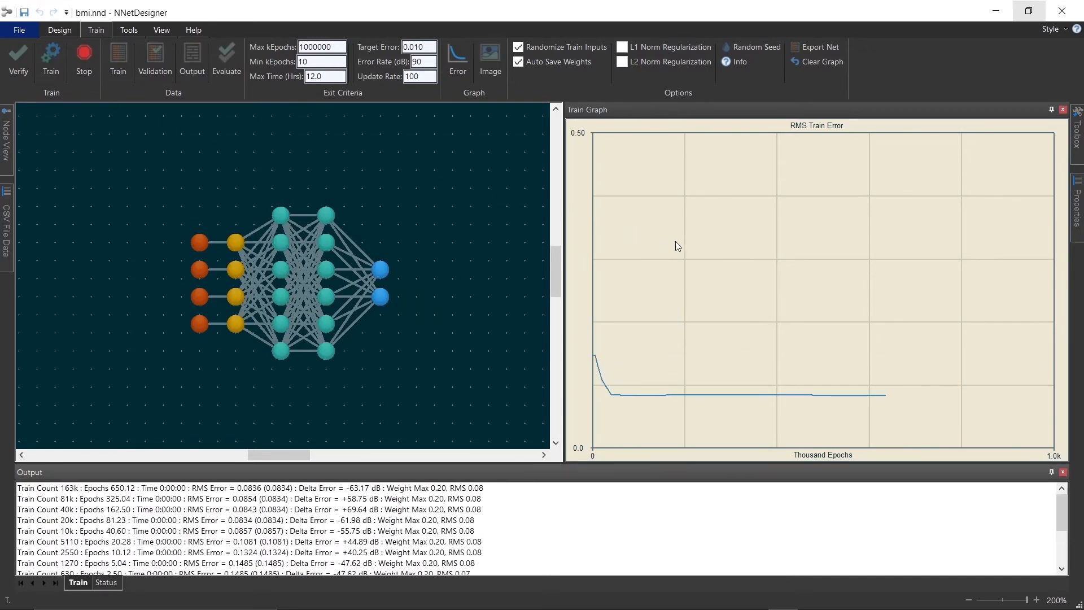
right_click(833, 303)
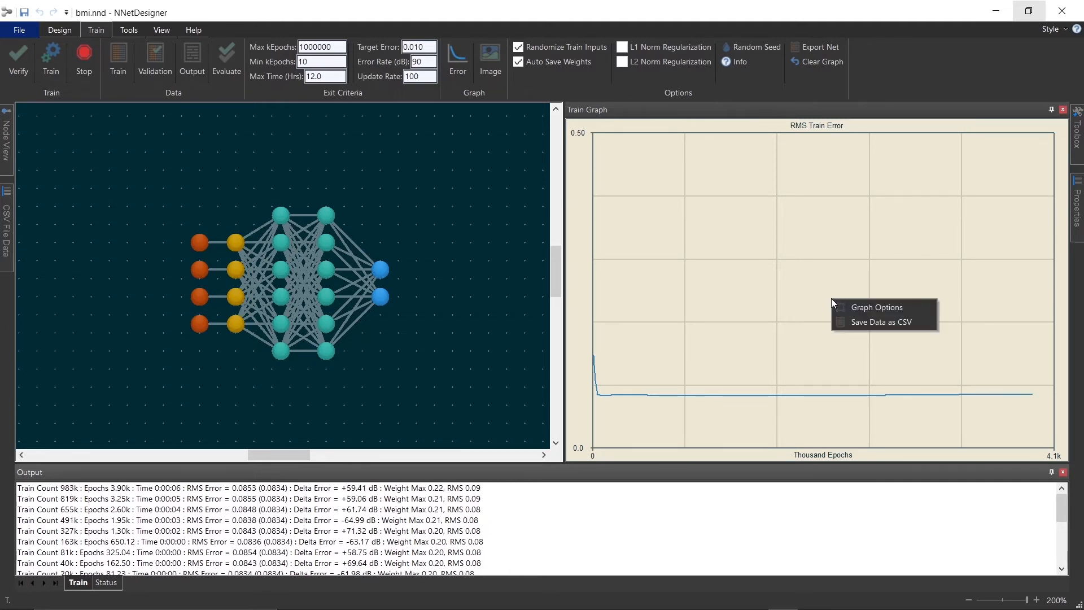
click(866, 306)
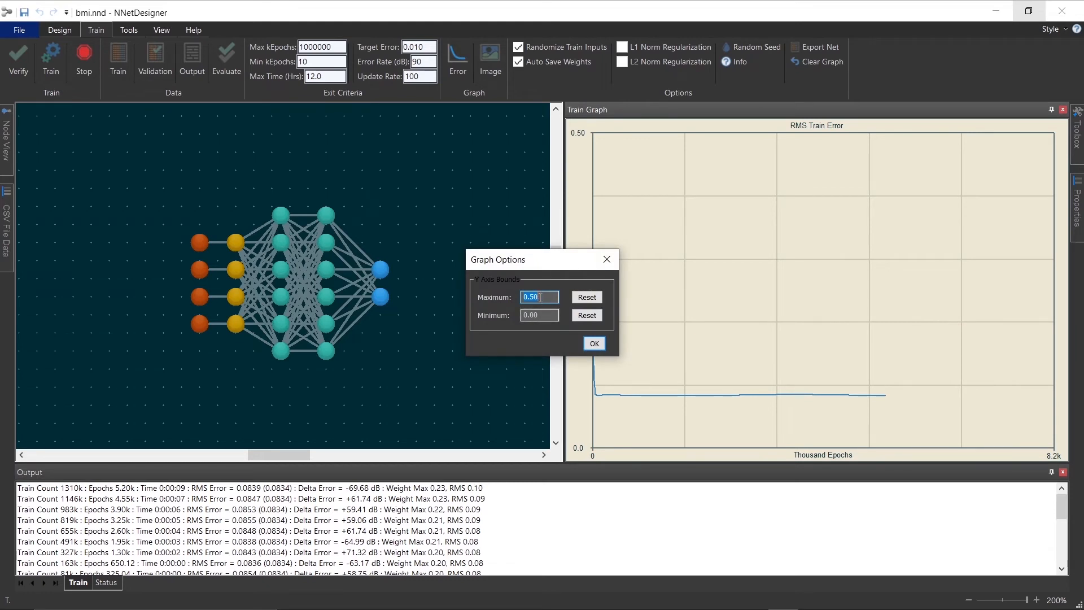
text(.1)
click(595, 344)
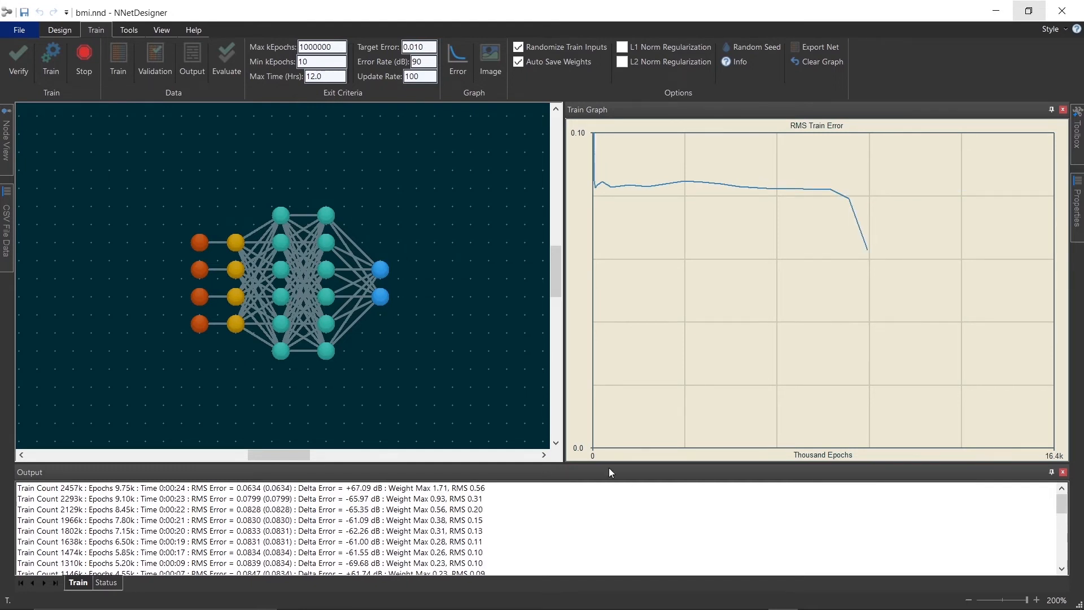
click(82, 52)
Open the Net Output View, enlarge it, and examine predicted versus target values row by row
click(190, 54)
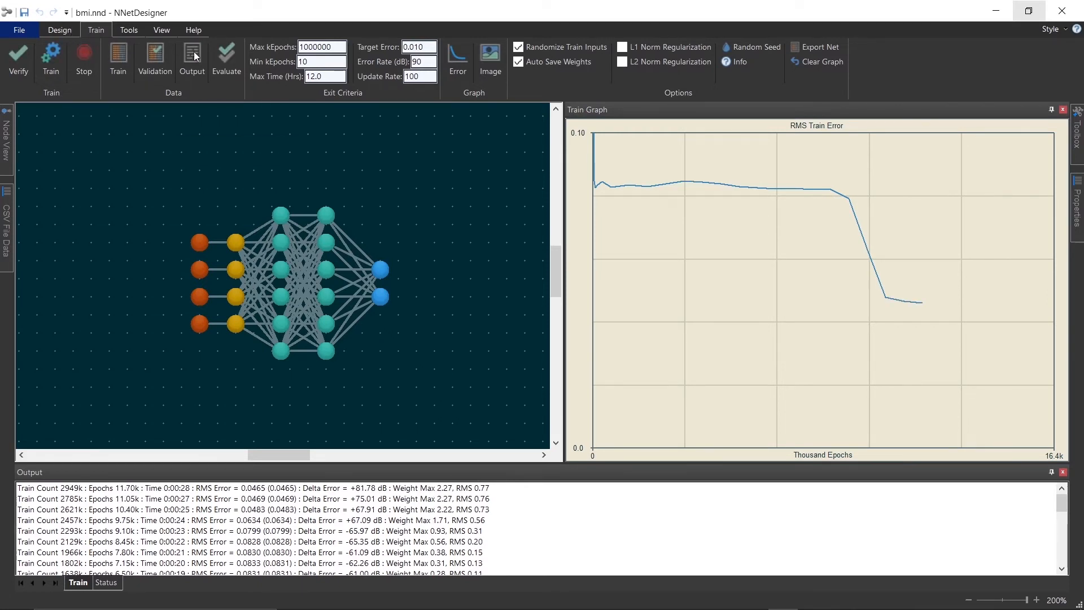
drag(479, 221, 326, 154)
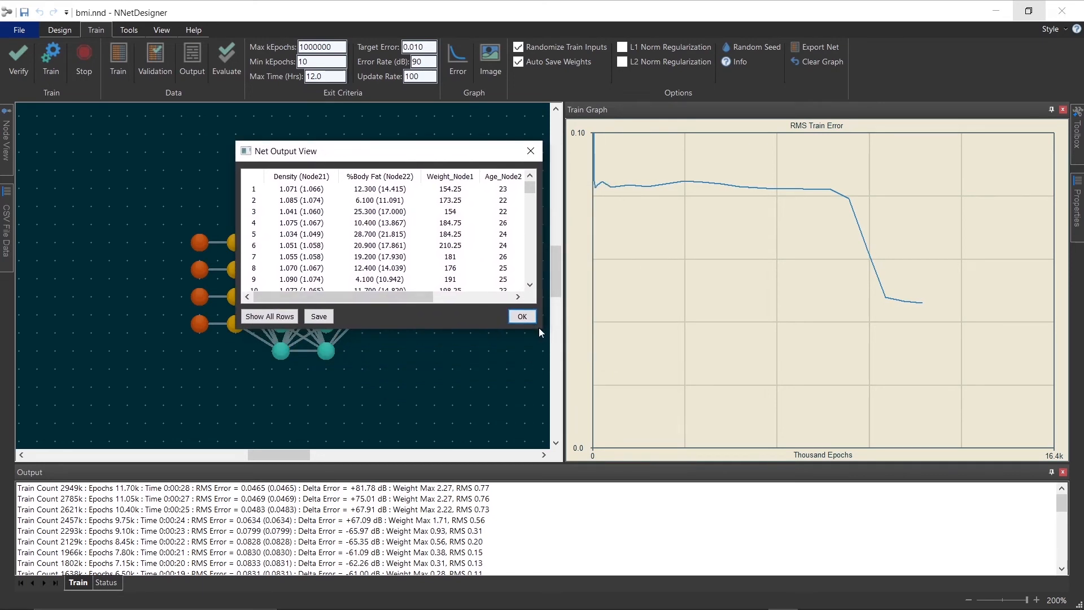
drag(539, 328, 709, 462)
click(322, 190)
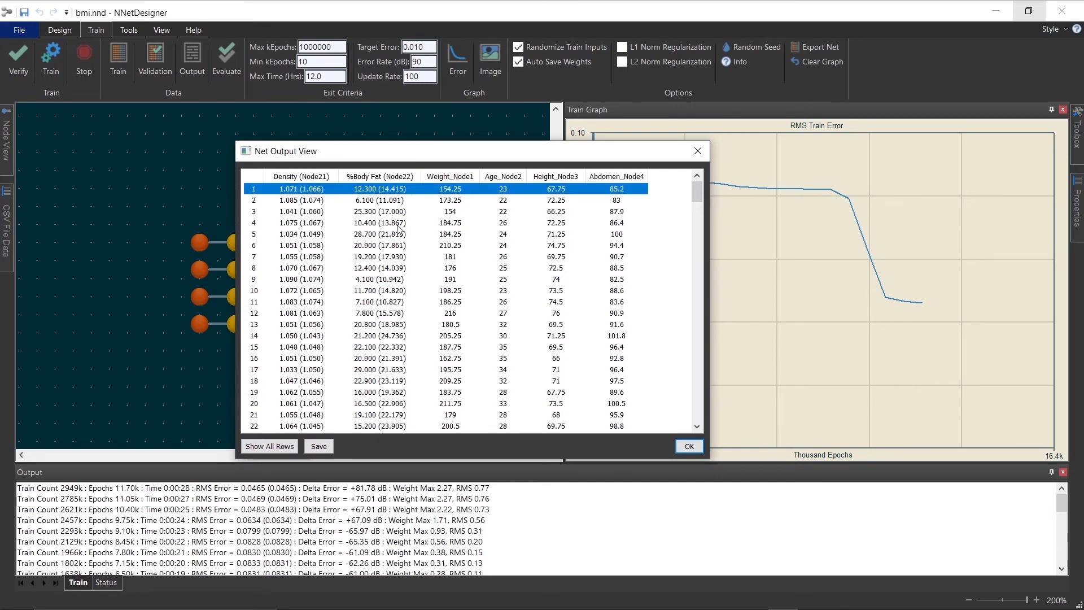
key(Down)
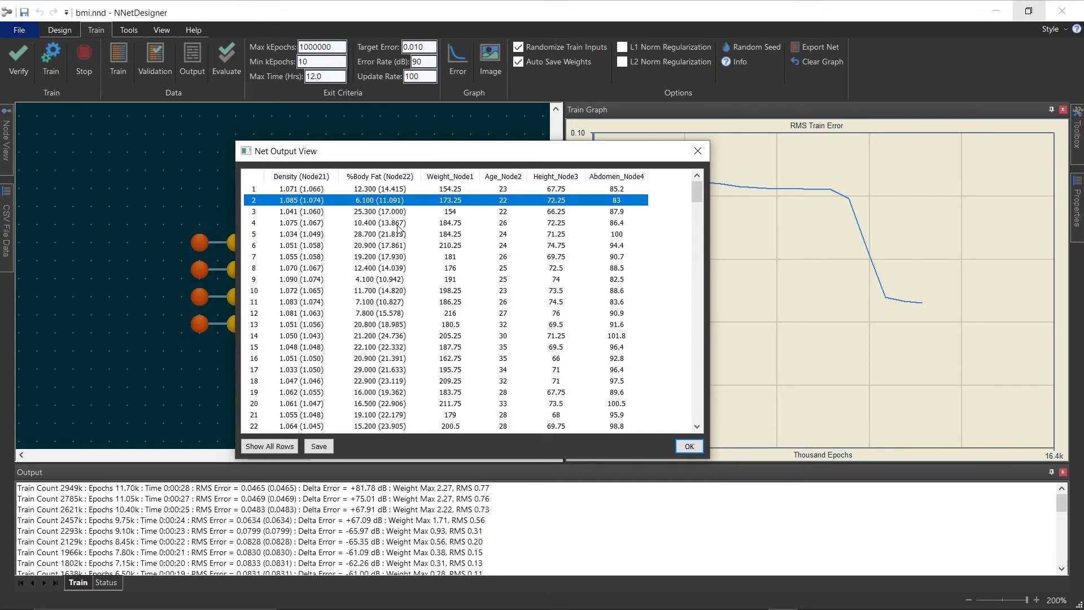
key(Down)
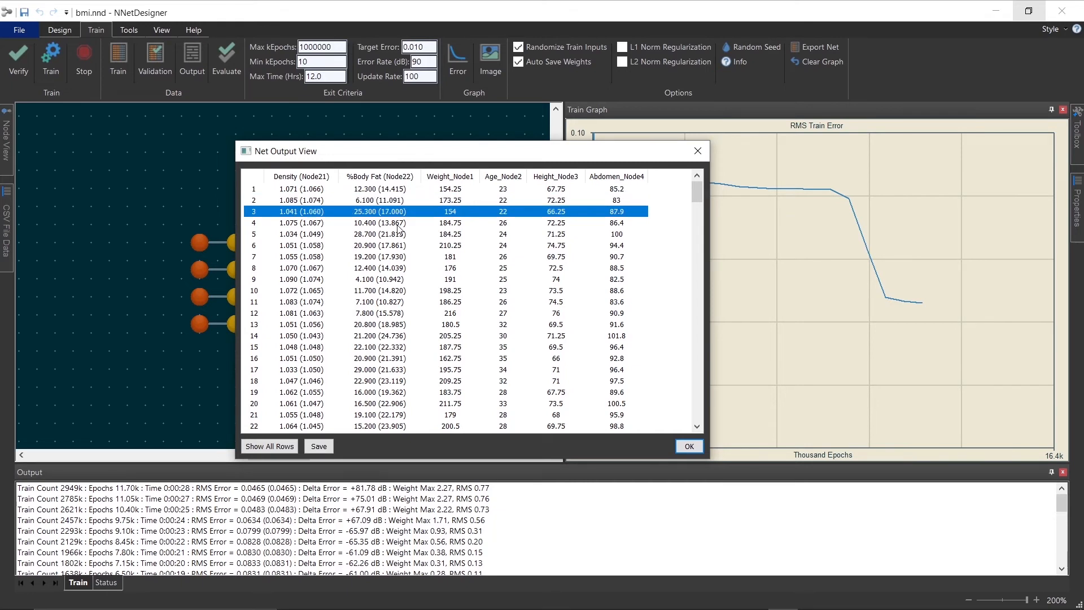
key(Down)
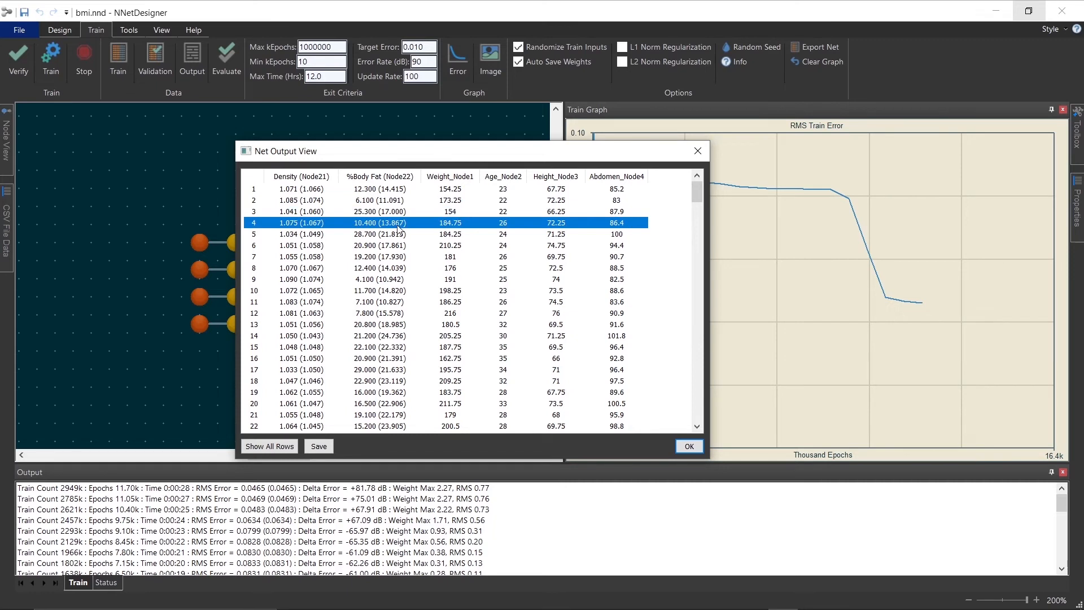
key(Down)
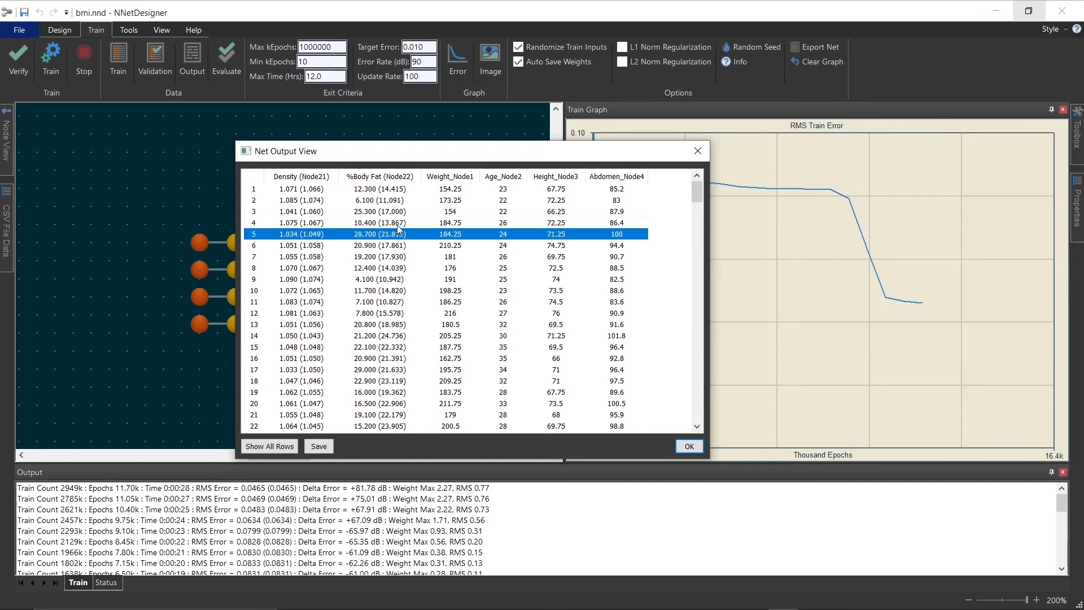
click(689, 446)
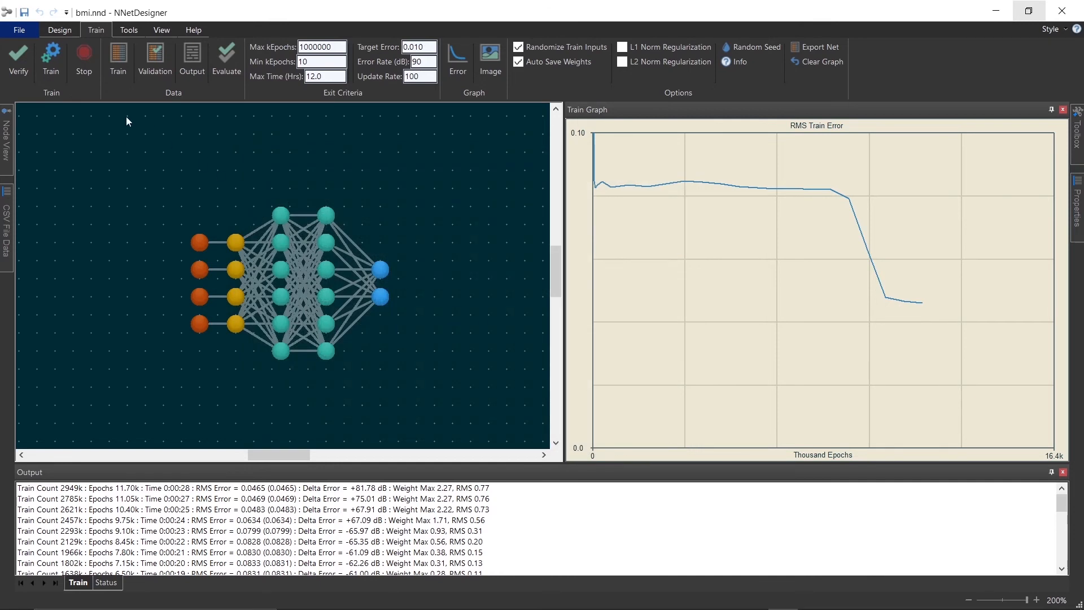
Resume training by continuing from the current weights, then stop training
click(59, 52)
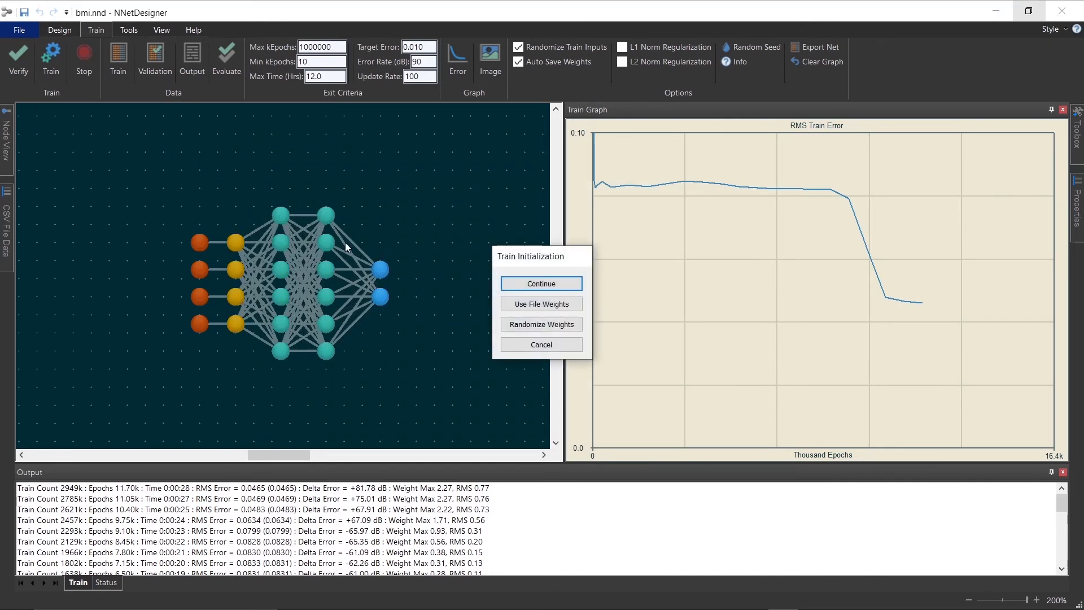
click(537, 285)
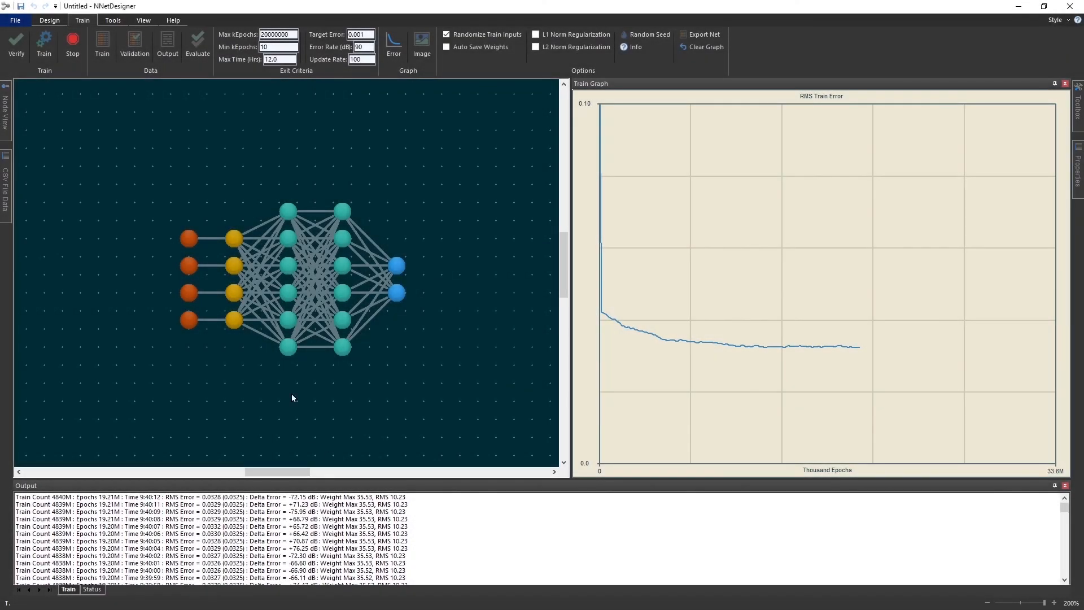
click(73, 41)
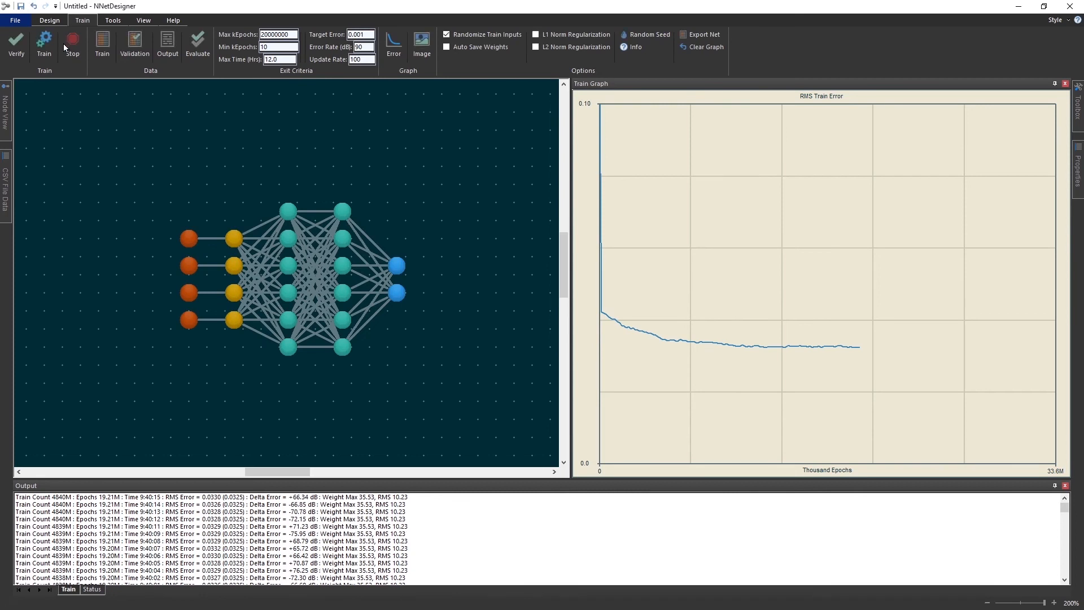
Review the Net Output View, then open the Export Net file type options and close them without exporting
click(167, 41)
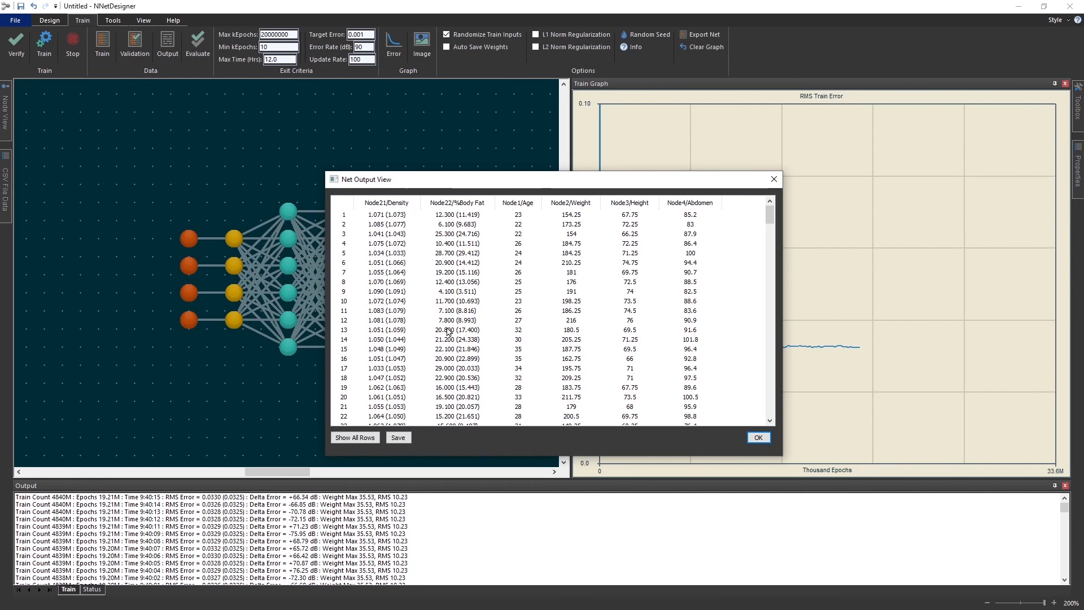
click(758, 437)
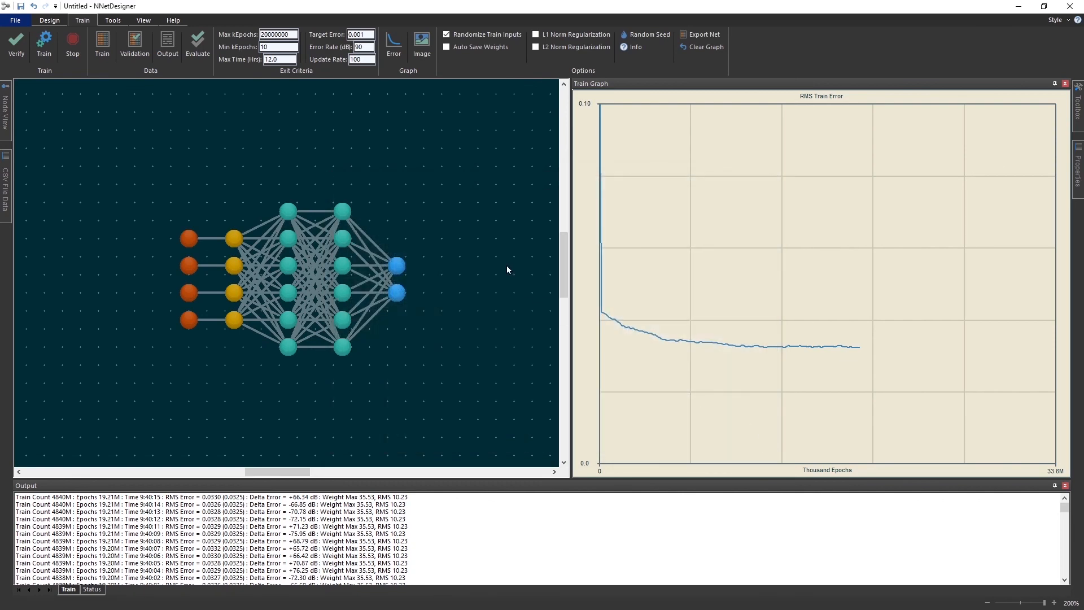
click(685, 35)
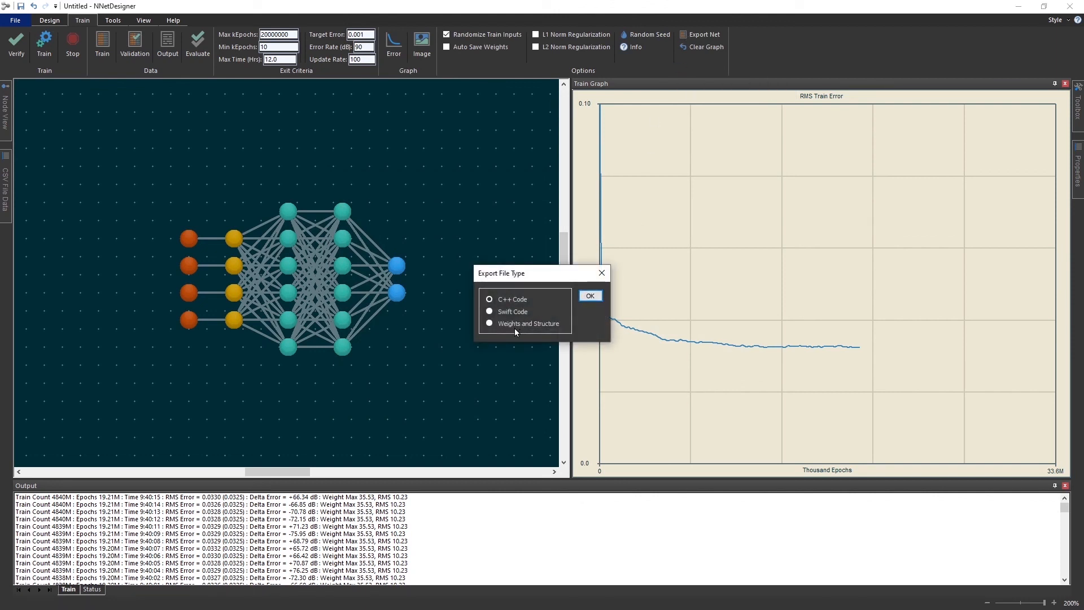
click(602, 275)
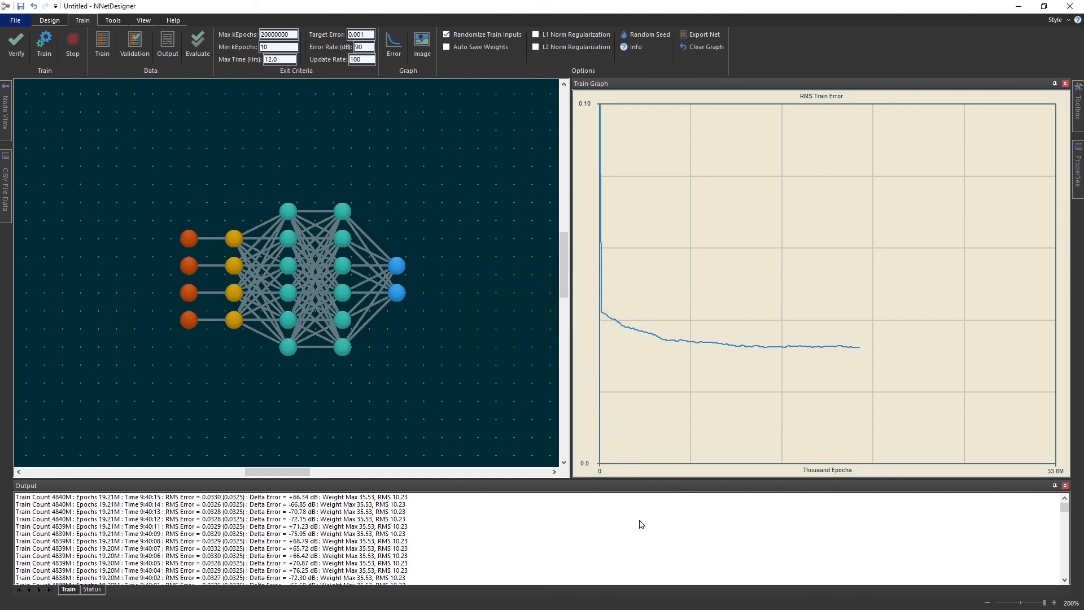